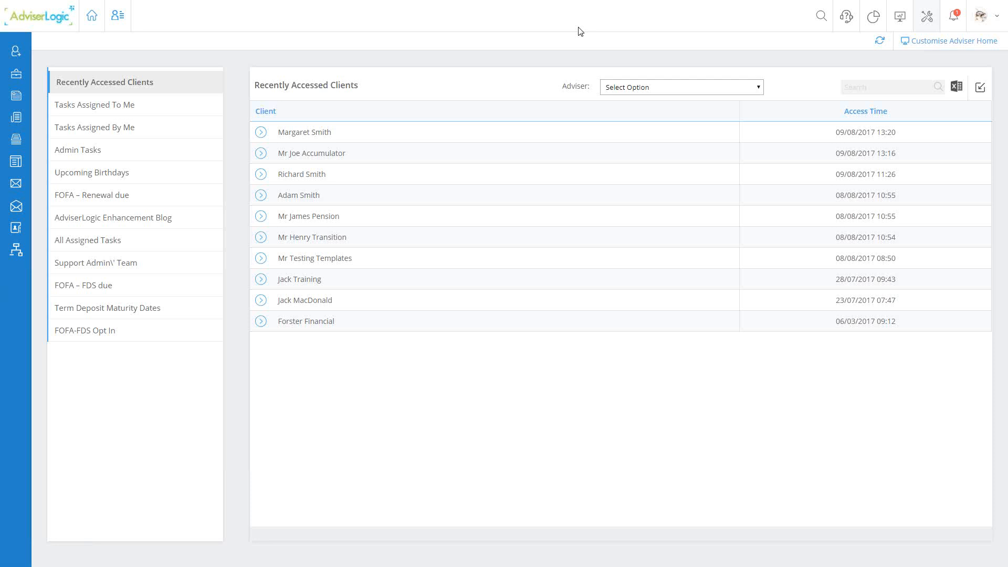
- Review the items that can be added to or removed from the adviser home and show the FOFA – FDS due list
left_click(941, 44)
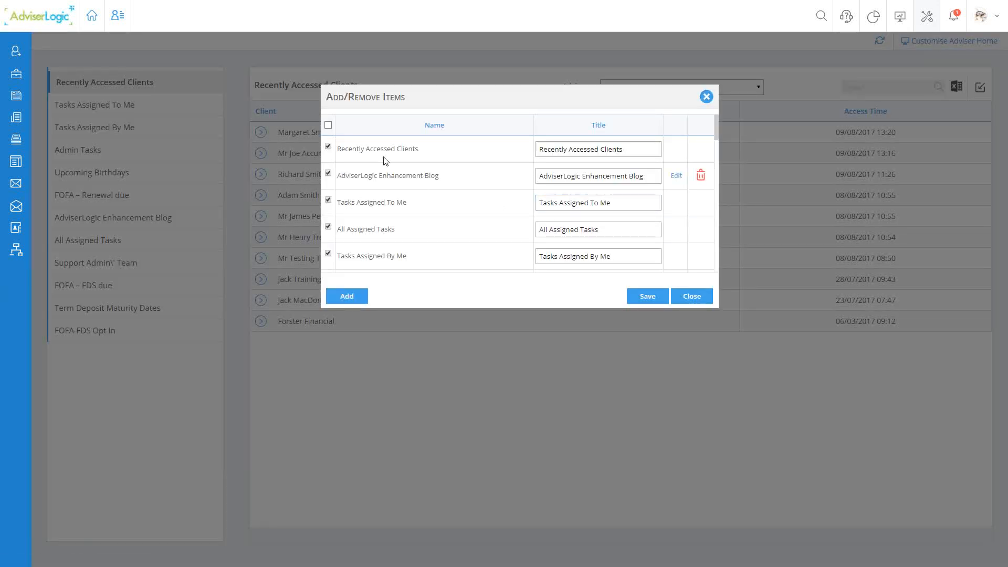
scroll(382, 157, "down", 2)
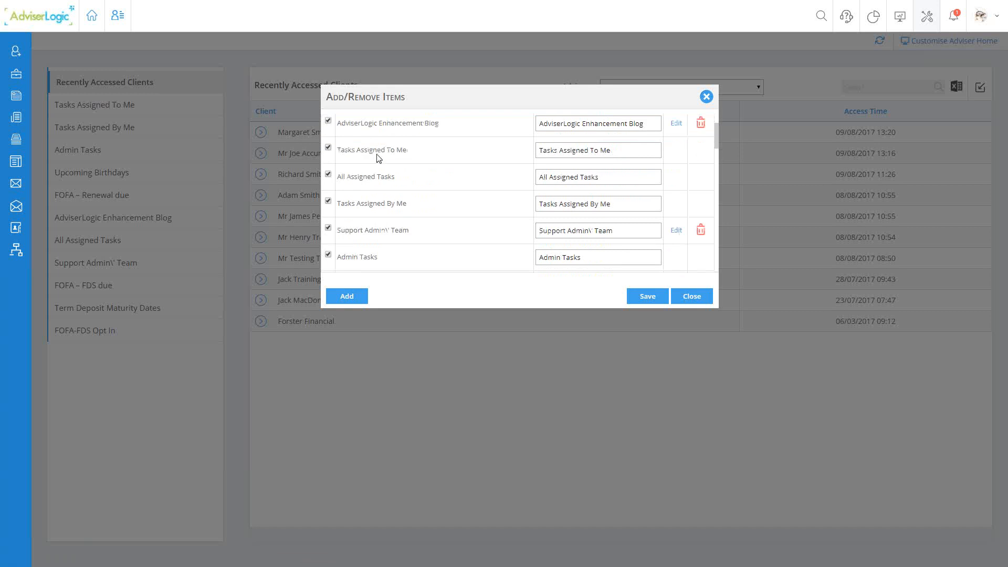
scroll(378, 159, "down", 2)
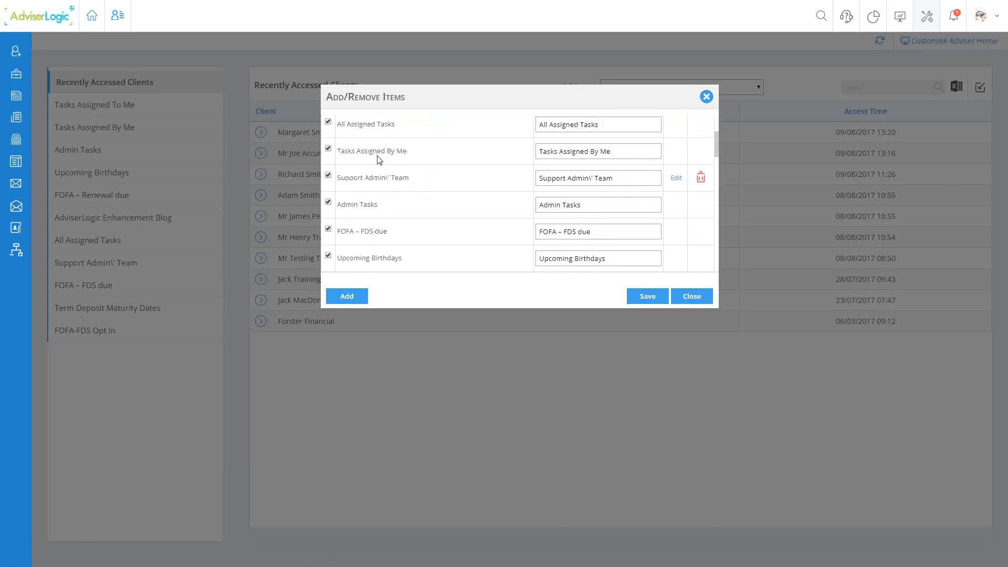
scroll(379, 159, "down", 2)
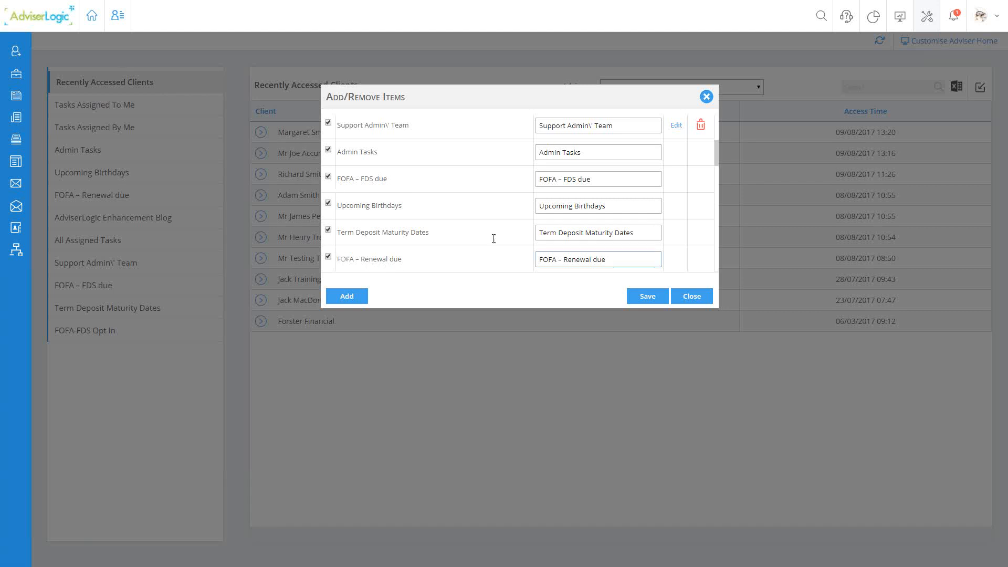
left_click(706, 97)
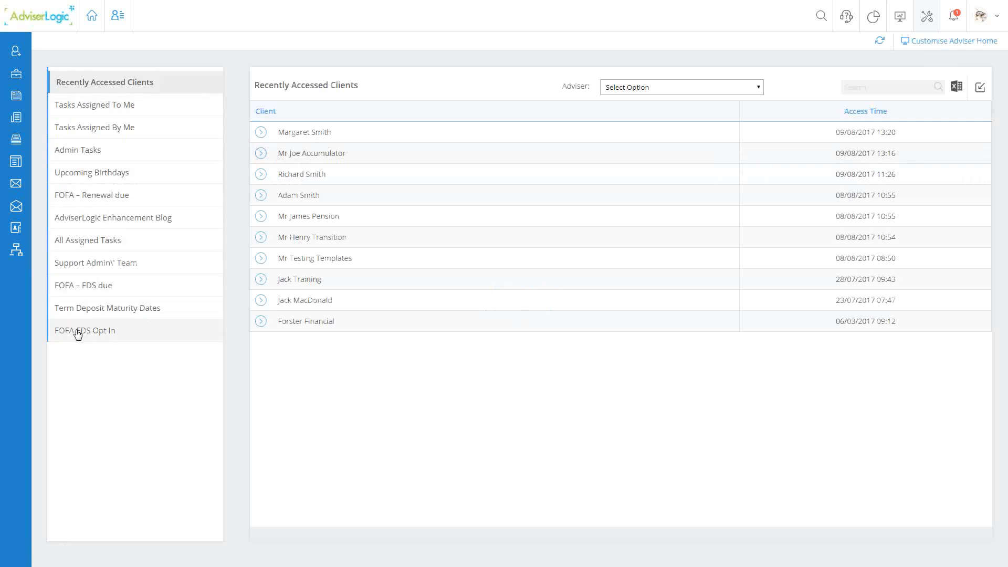
left_click(90, 290)
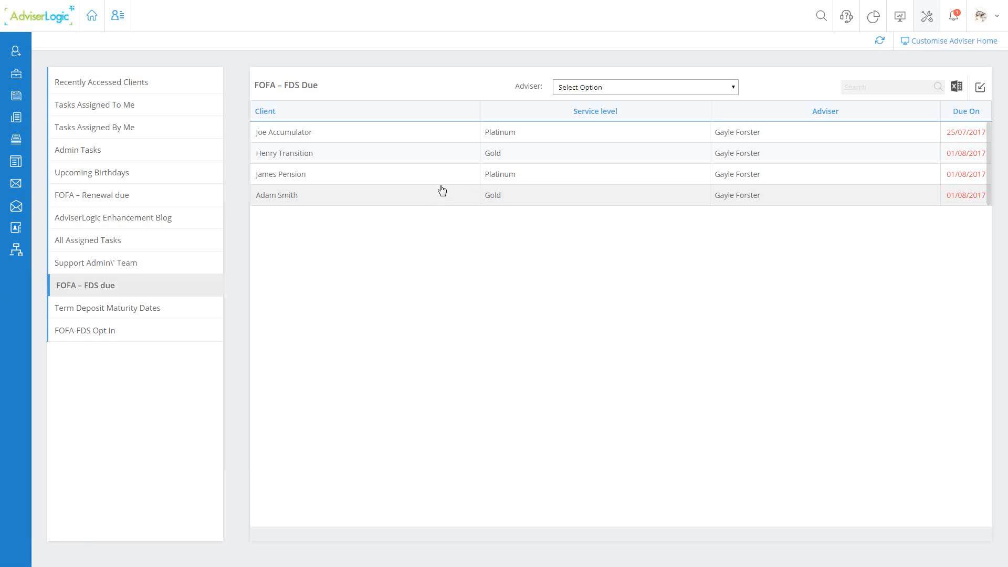
- Open the FOFA Service Level category in the practice management tools and display the services of the Platinum level
left_click(927, 19)
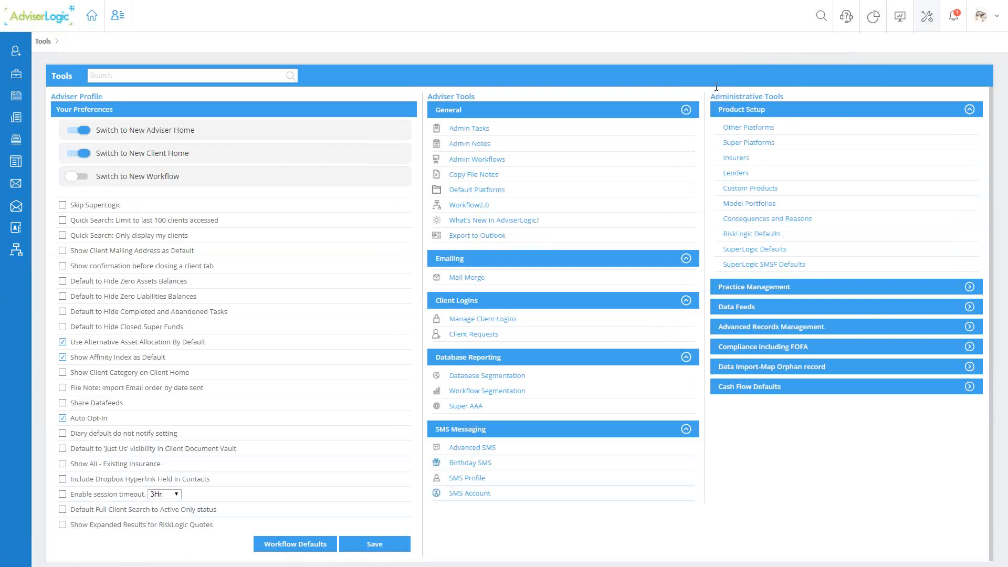
left_click(757, 291)
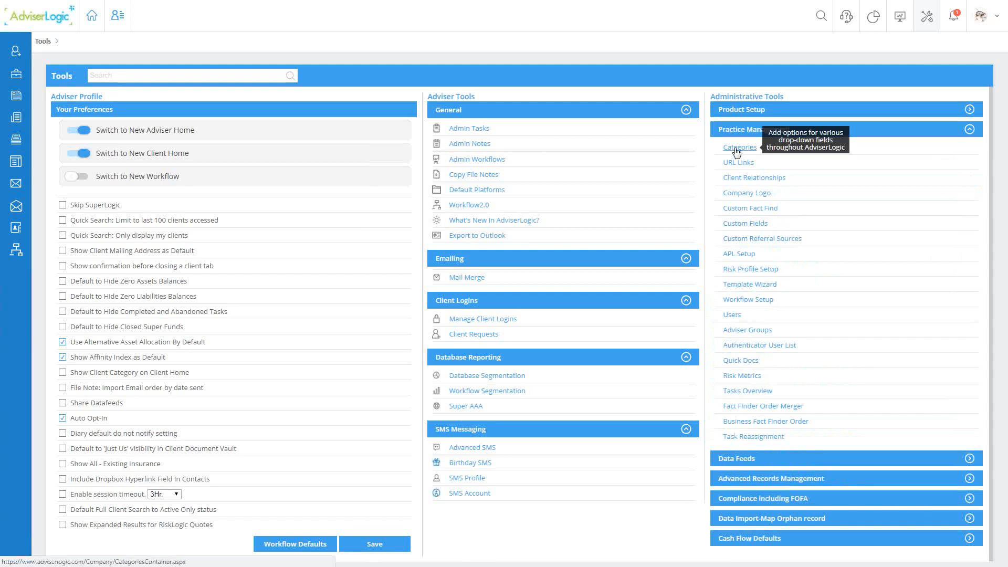
left_click(736, 152)
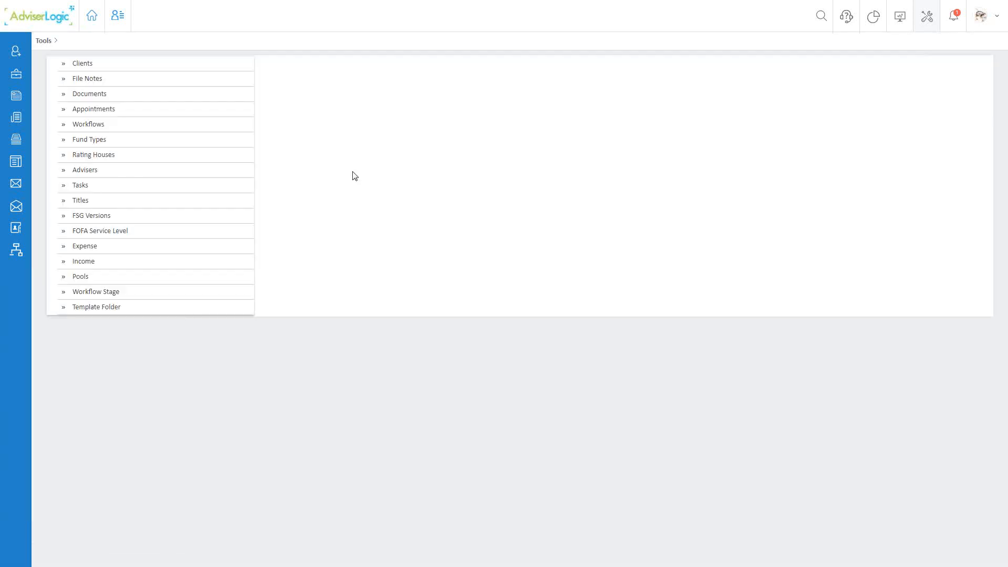
left_click(94, 234)
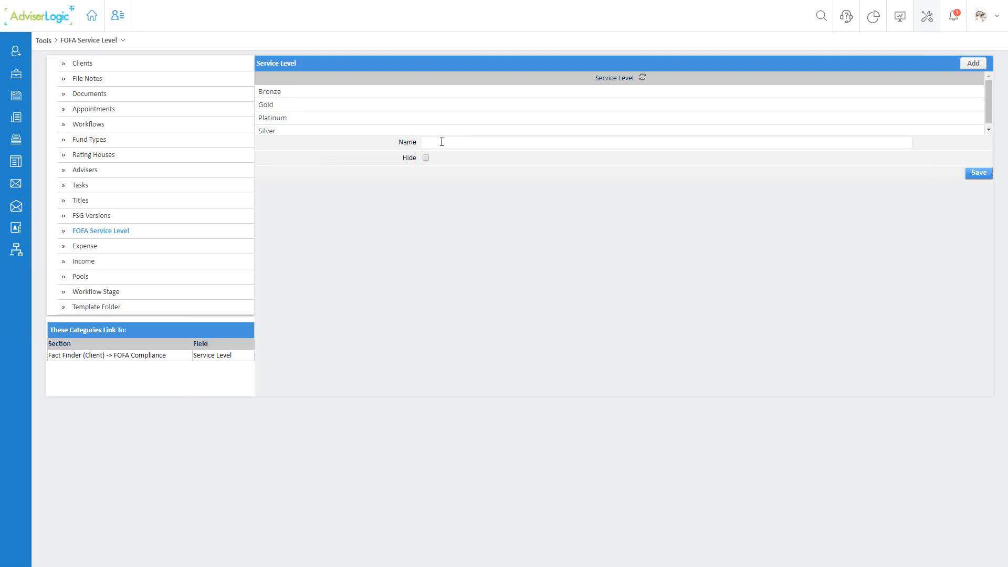
left_click(306, 121)
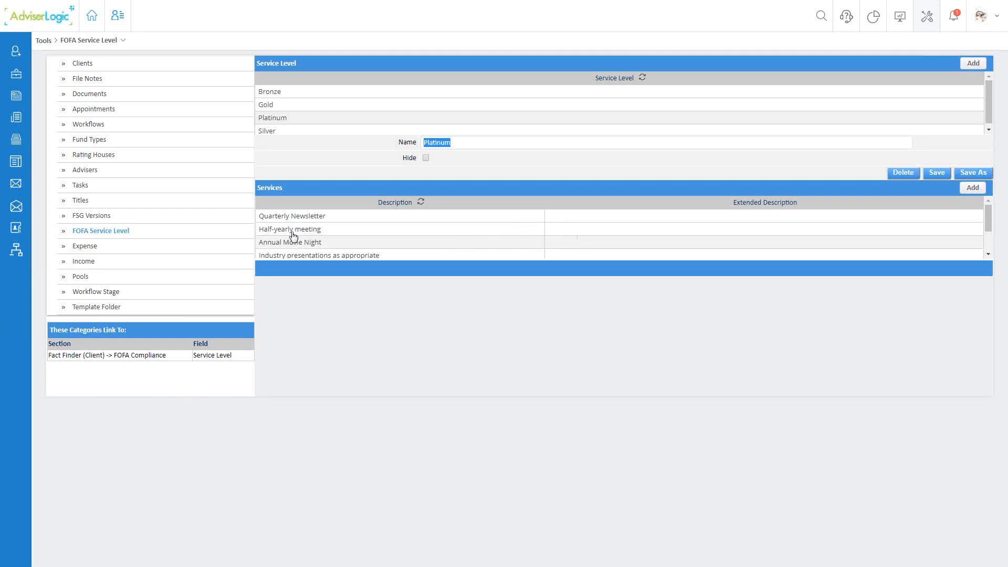
left_click_drag(733, 203, 789, 207)
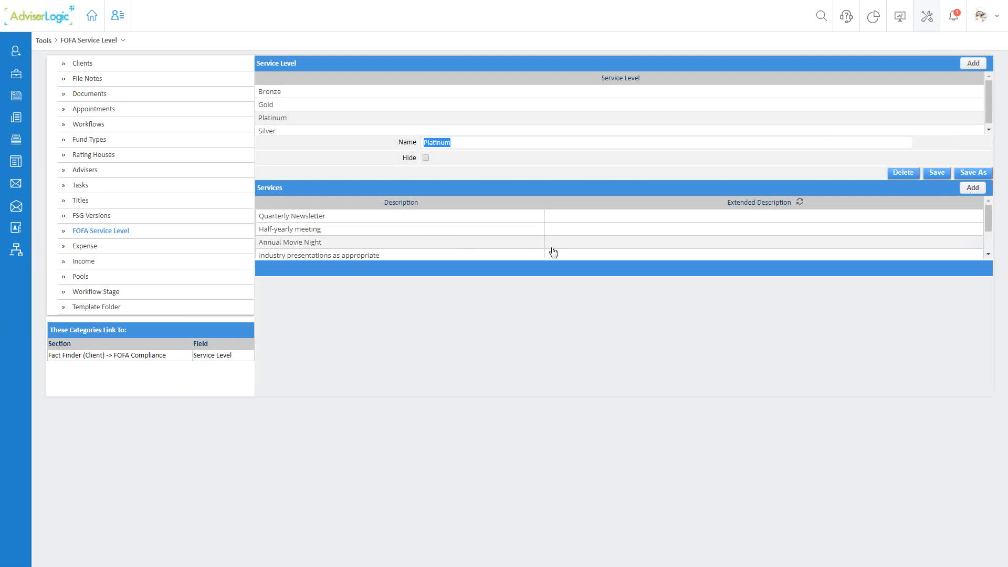
- Open a blank service entry for the Platinum level and try to save the service level as a copy
left_click(973, 188)
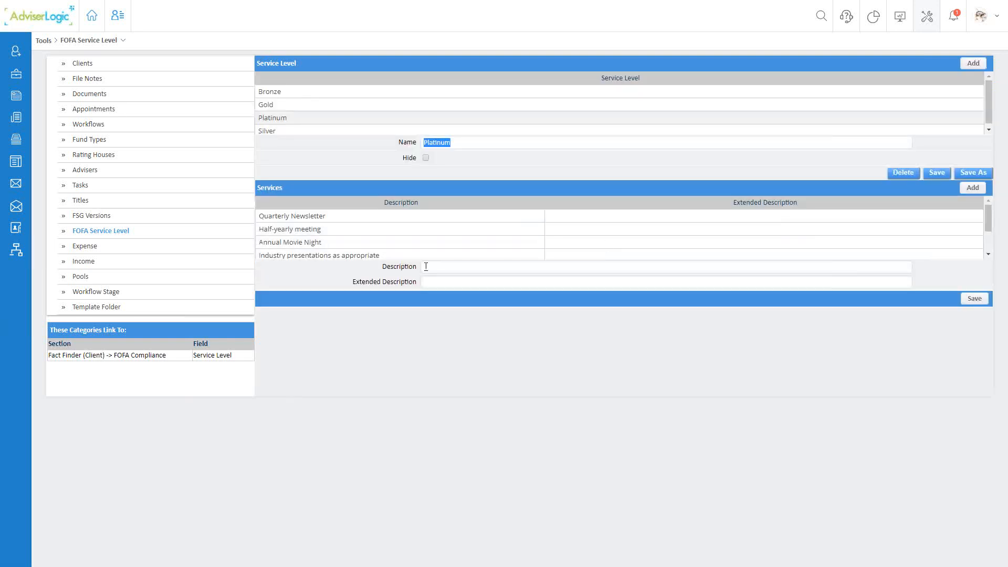
left_click(425, 267)
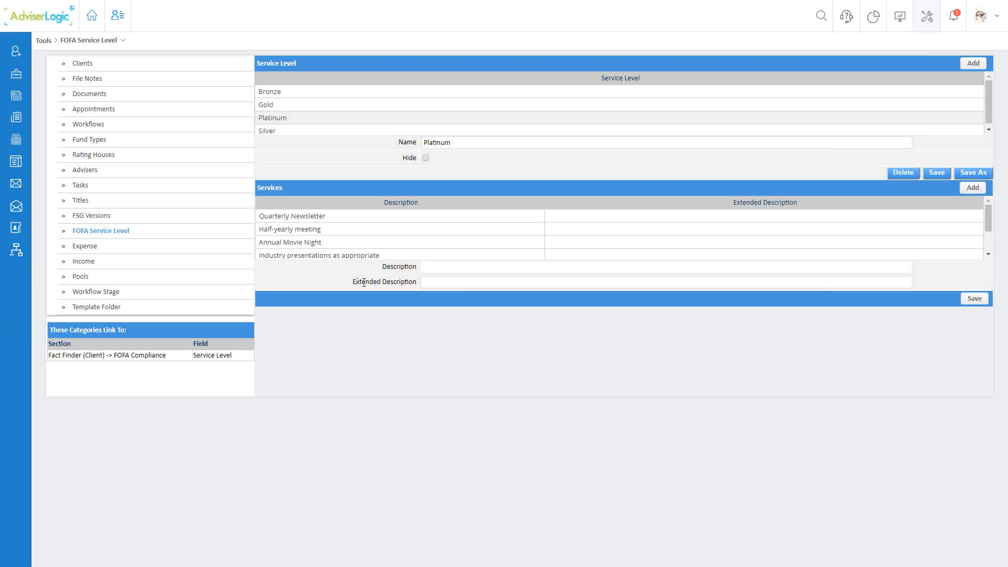
left_click_drag(352, 283, 411, 285)
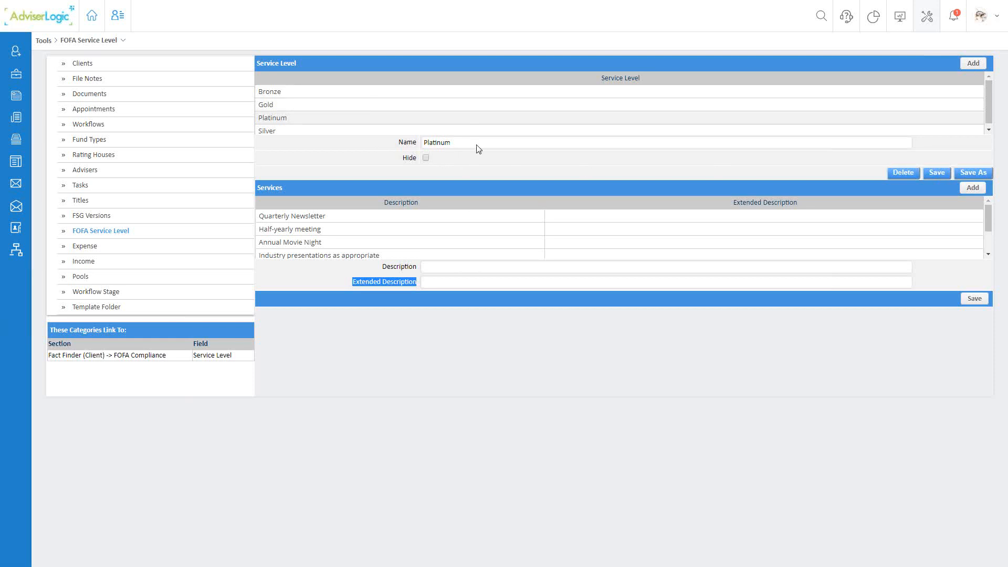
left_click(971, 173)
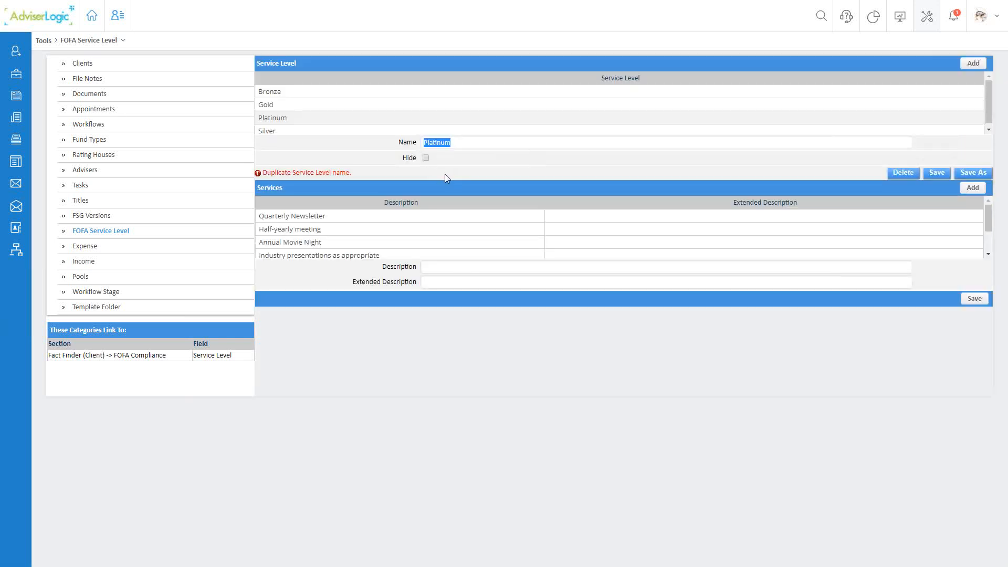
- Examine the Platinum level's services, opening the details of Training 24/3 and Industry presentations as appropriate
scroll(518, 225, "down", 2)
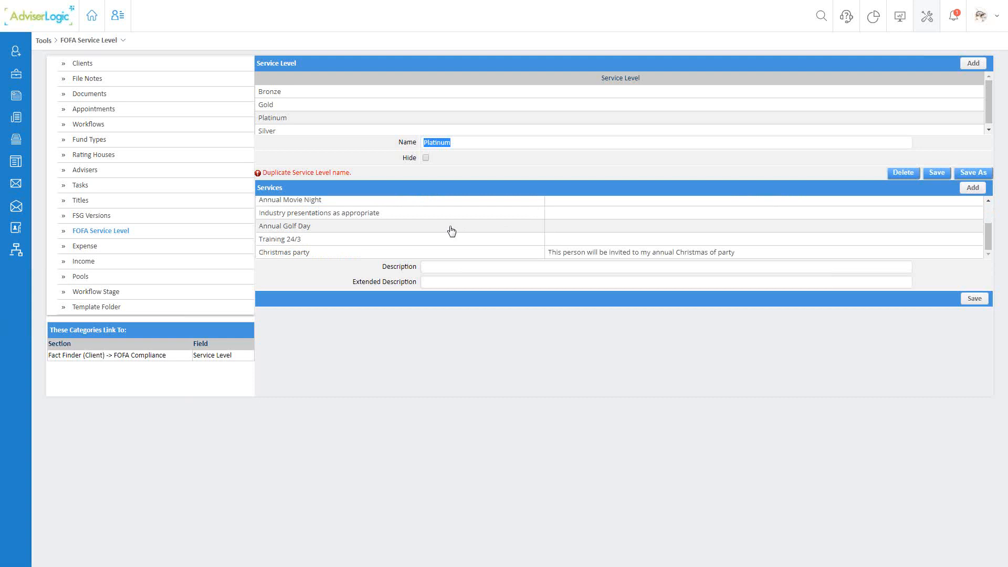
left_click(426, 239)
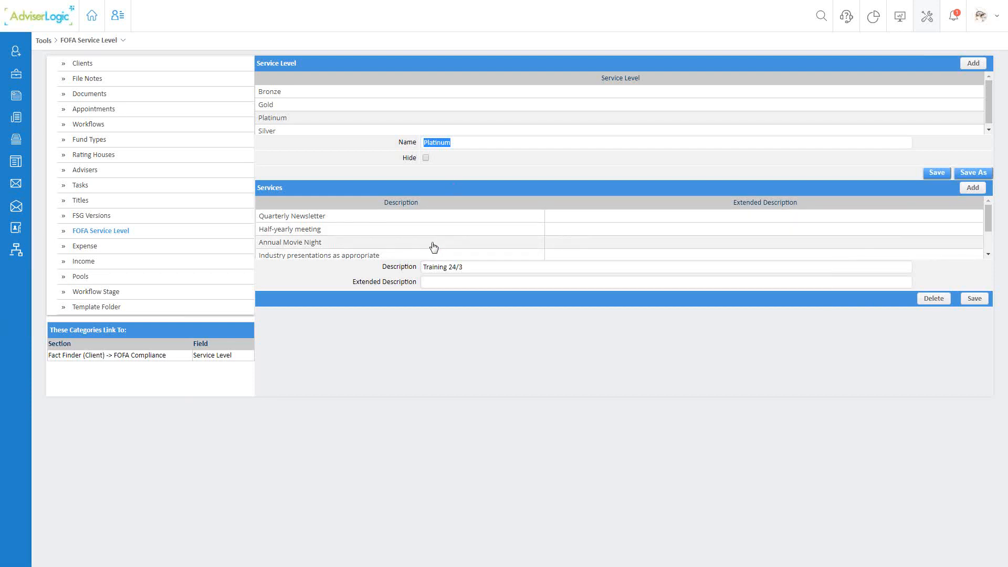
left_click(352, 256)
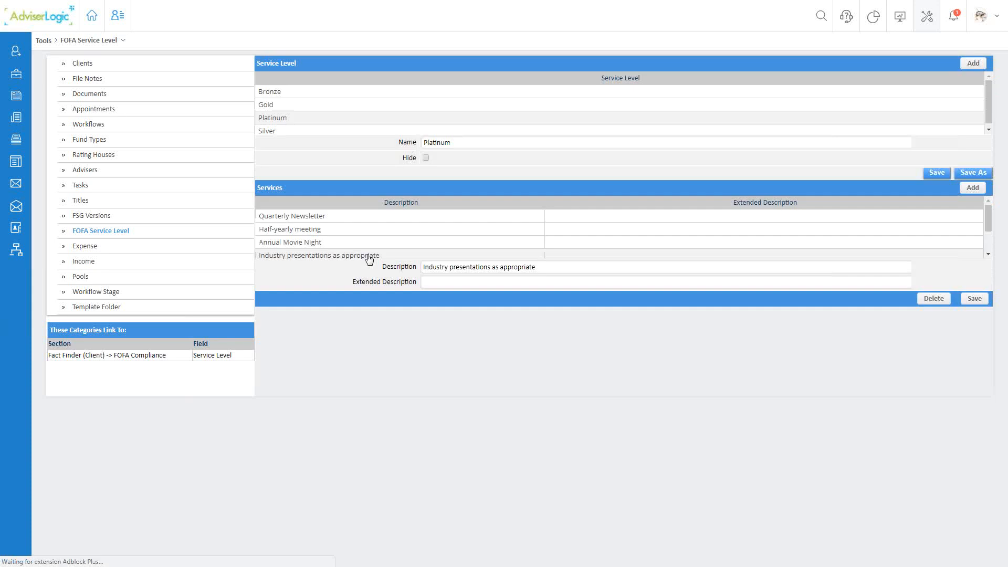
left_click_drag(448, 268, 560, 268)
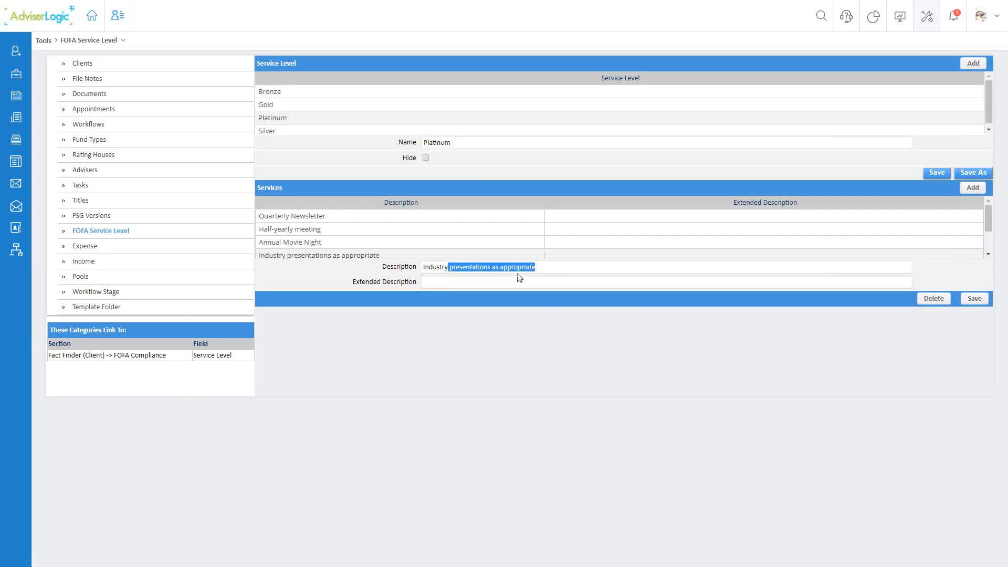
left_click(471, 330)
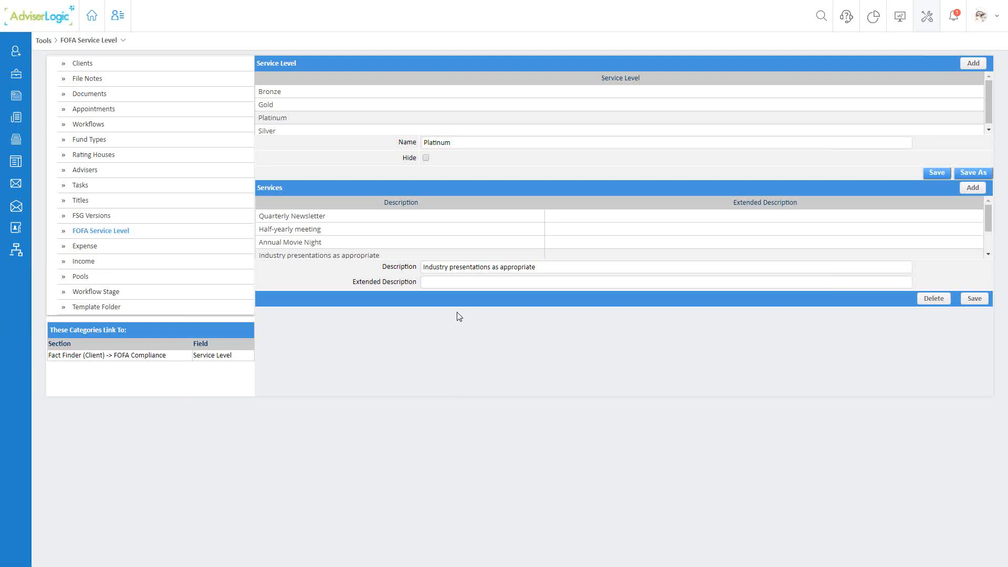
- Search for the client by partial surname and open the FOFA Compliance section of the client's Fact Finder
left_click(821, 16)
type("acc")
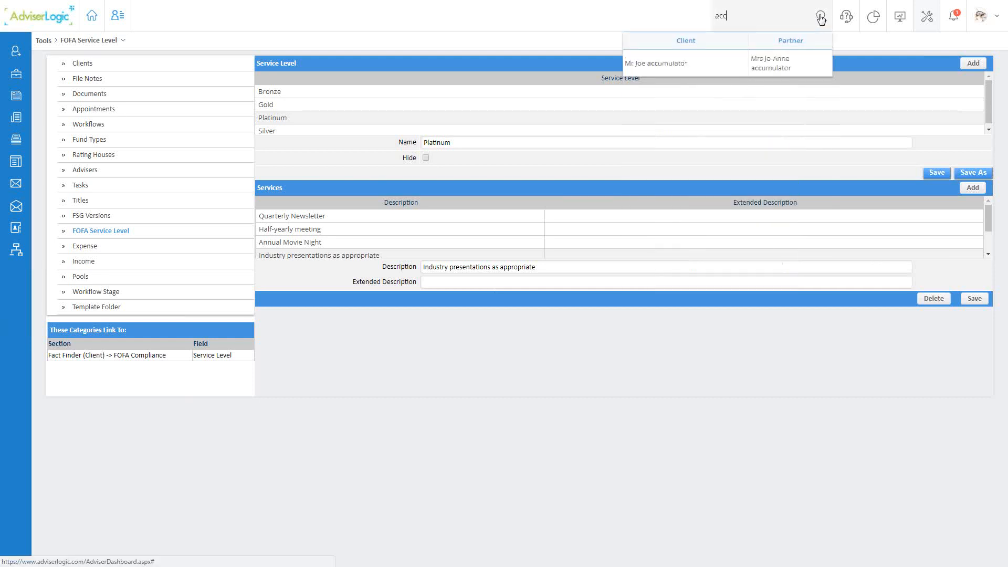
left_click(695, 68)
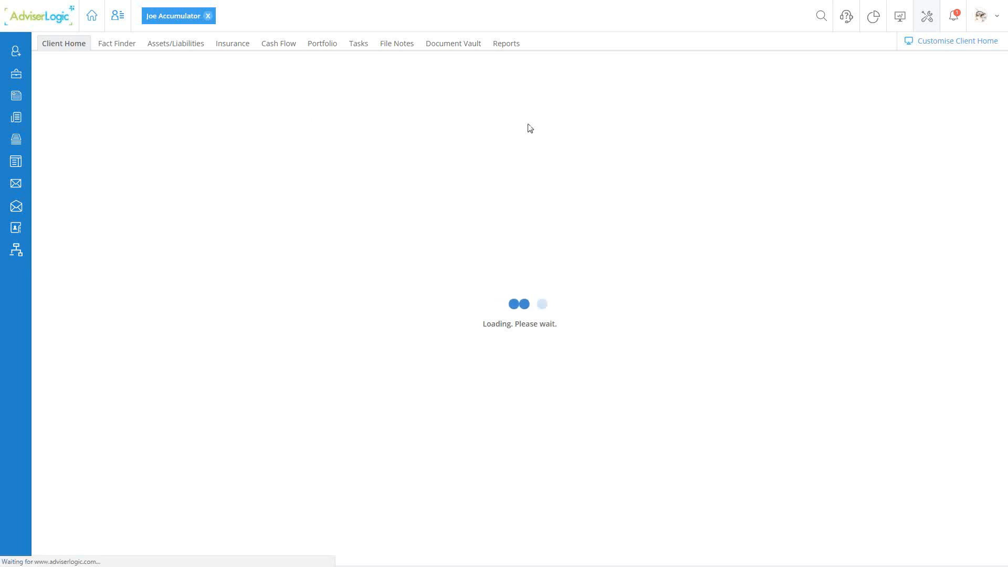
mouse_move(117, 45)
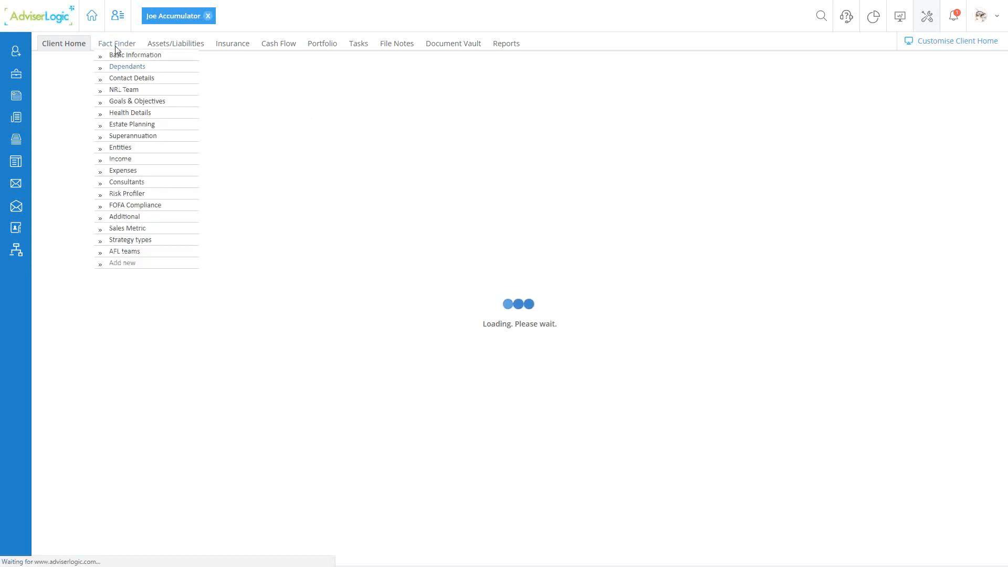
left_click(122, 206)
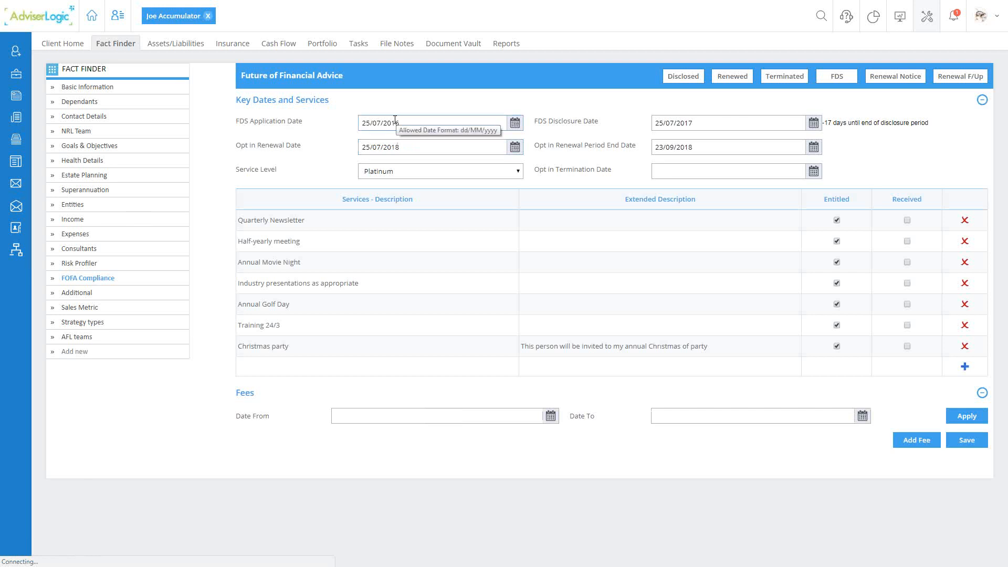
- View the options available for the client's Service Level and close the list
triple_click(248, 174)
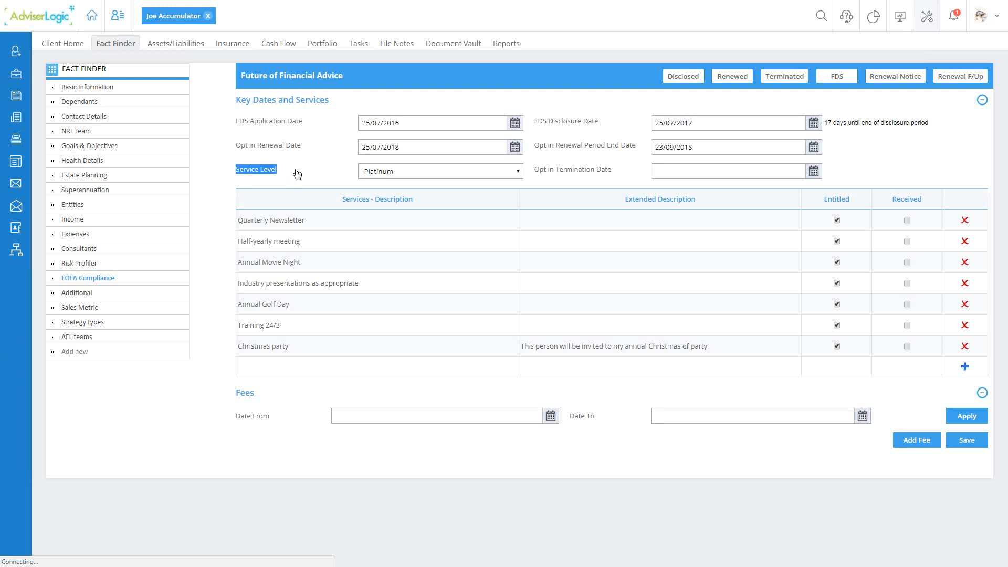
left_click(391, 171)
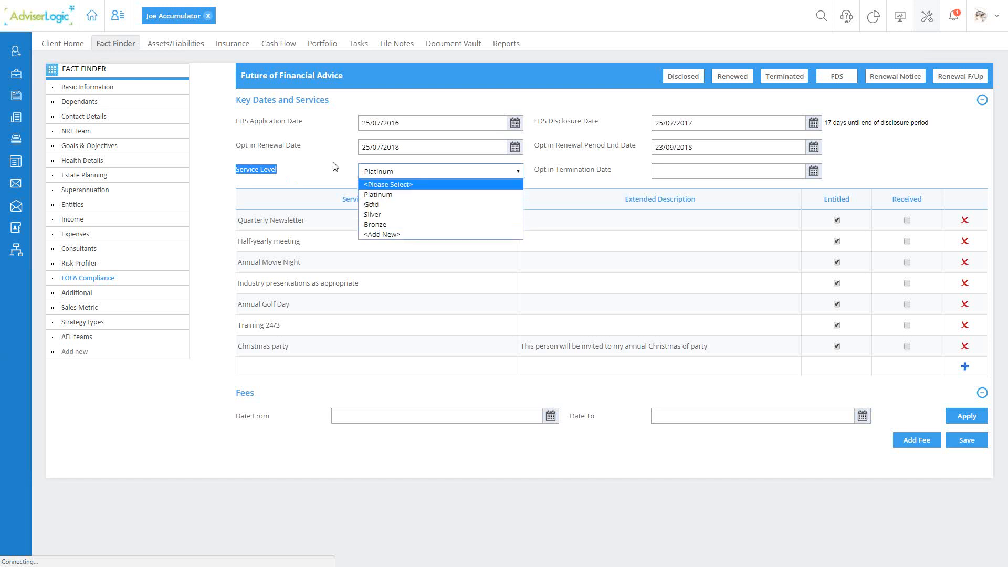
left_click(293, 127)
- Examine the client's FDS Application Date, FDS Disclosure Date, Opt in Renewal Date and Opt in Renewal Period End Date
left_click_drag(236, 121, 311, 126)
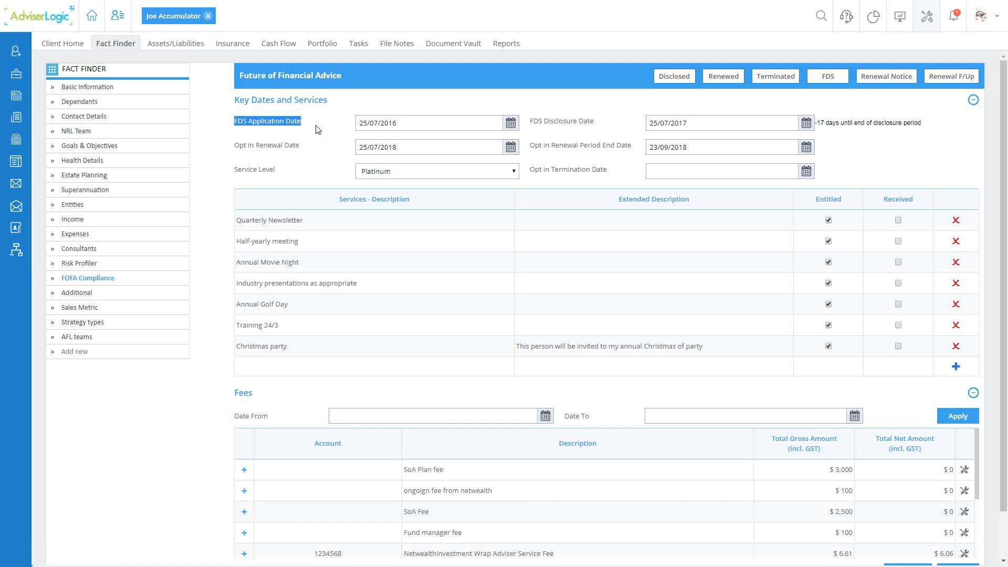
triple_click(399, 124)
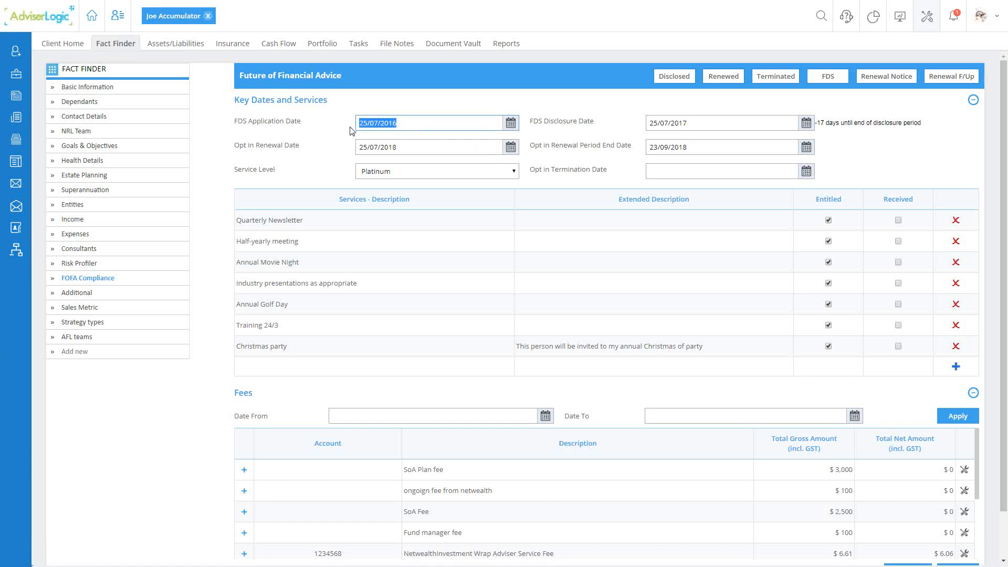
scroll(525, 179, "down", 1)
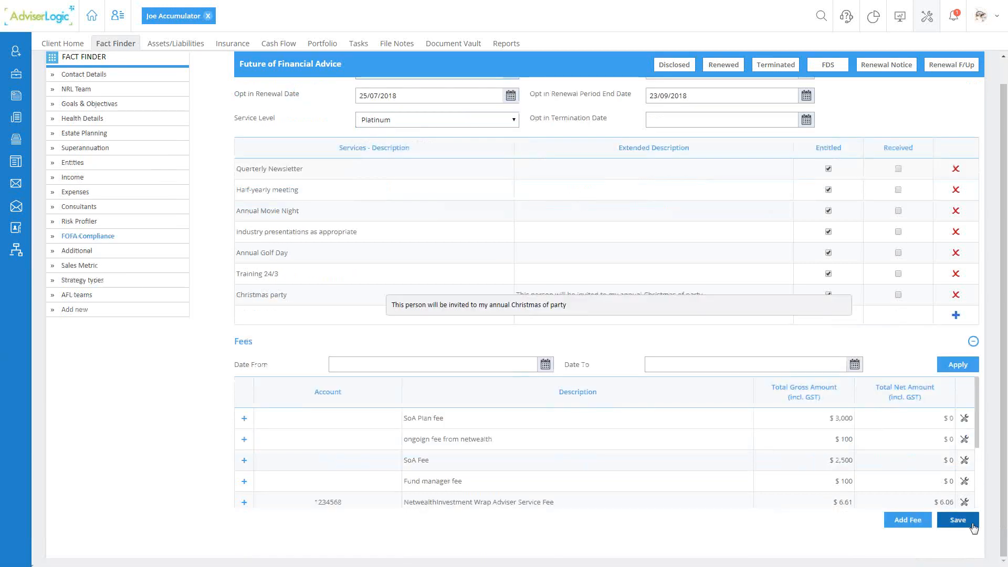
scroll(638, 281, "up", 1)
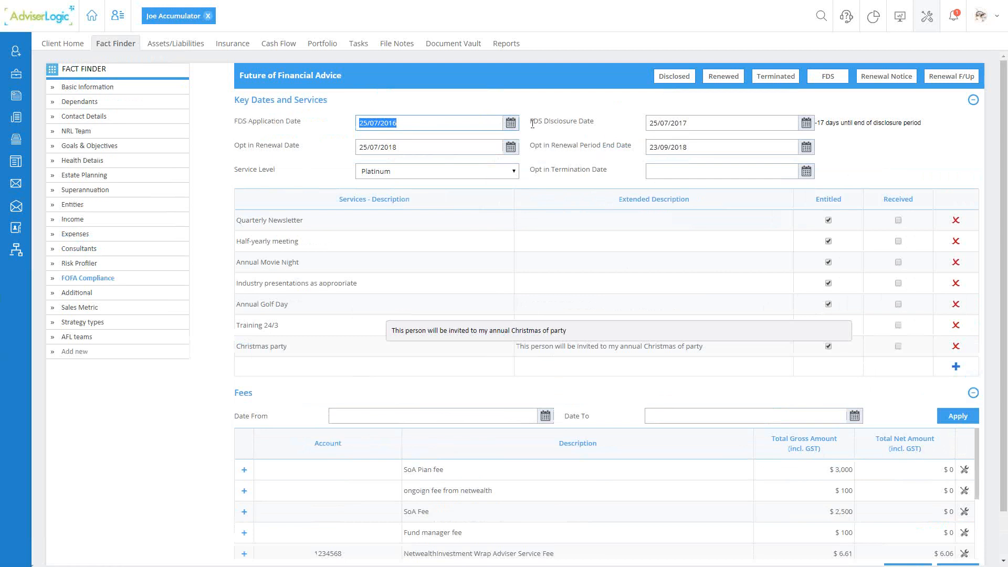
left_click_drag(532, 123, 610, 129)
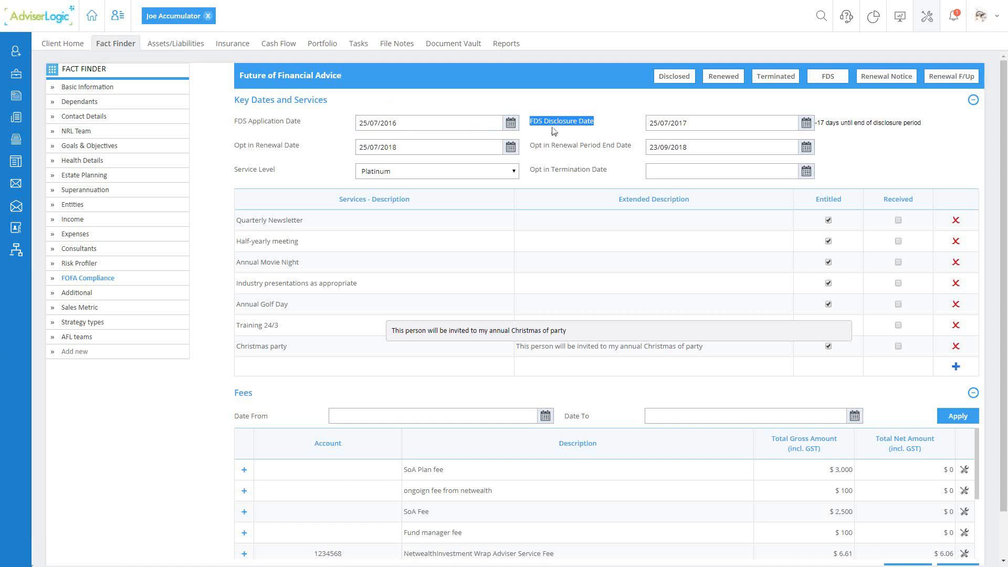
left_click_drag(234, 145, 301, 147)
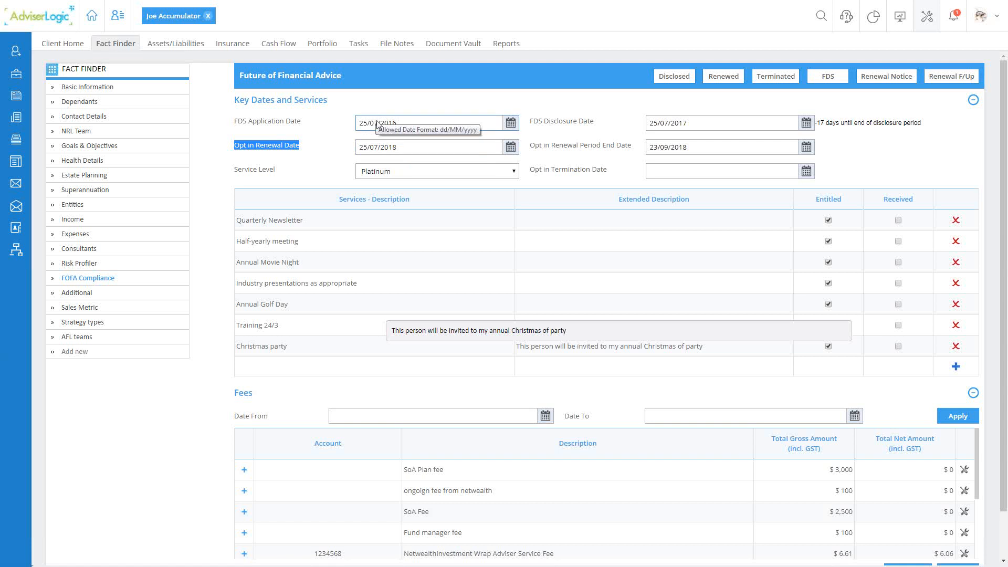
left_click_drag(529, 146, 633, 149)
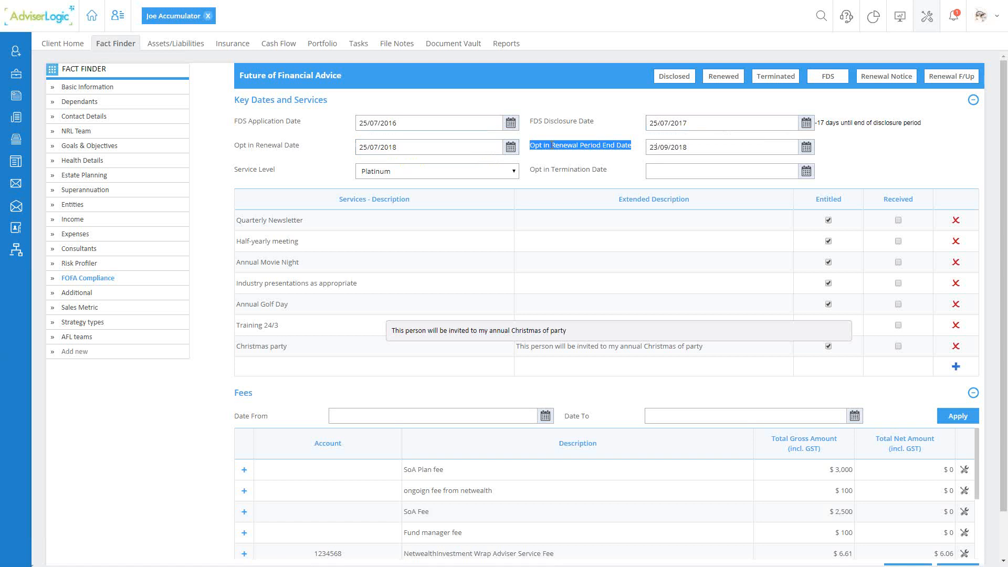
left_click_drag(405, 147, 357, 153)
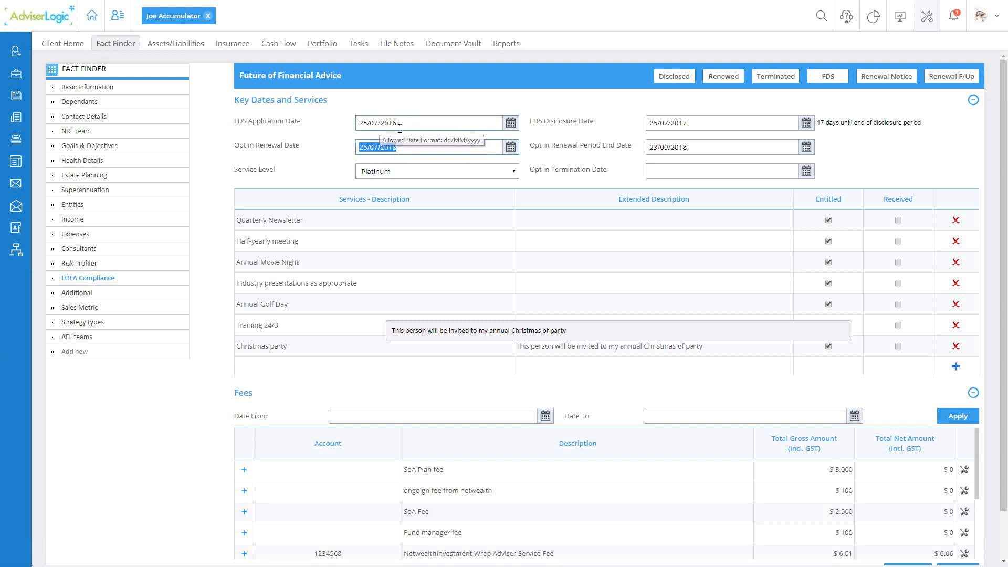
- Clear the client's Opt in Renewal Date and Opt in Renewal Period End Date
triple_click(545, 122)
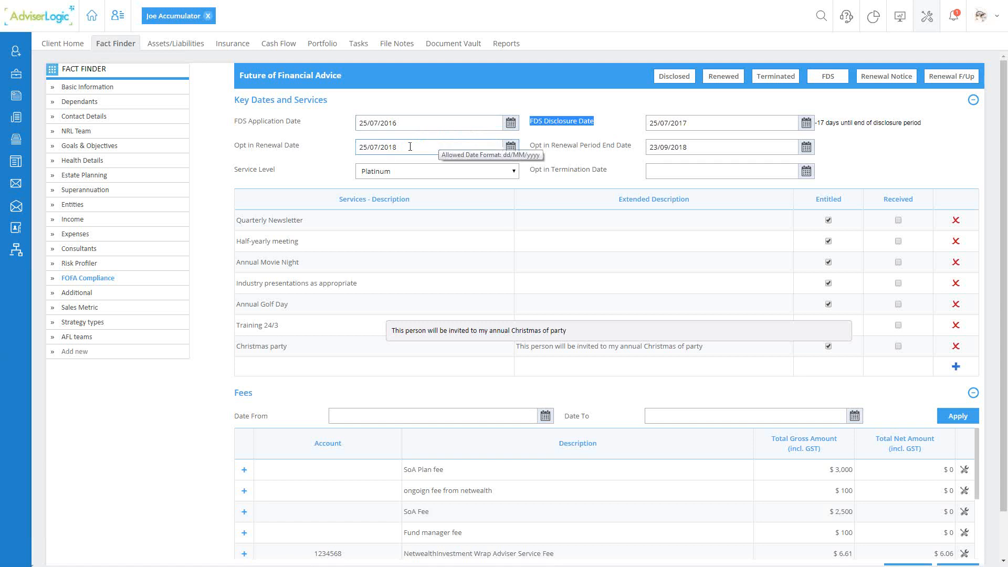
left_click_drag(410, 147, 353, 156)
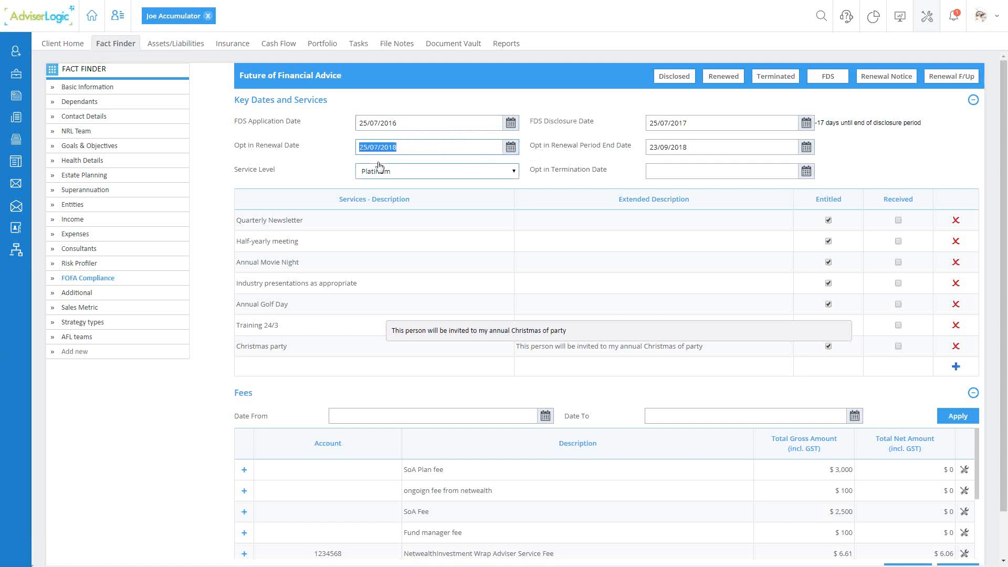
key("BackSpace")
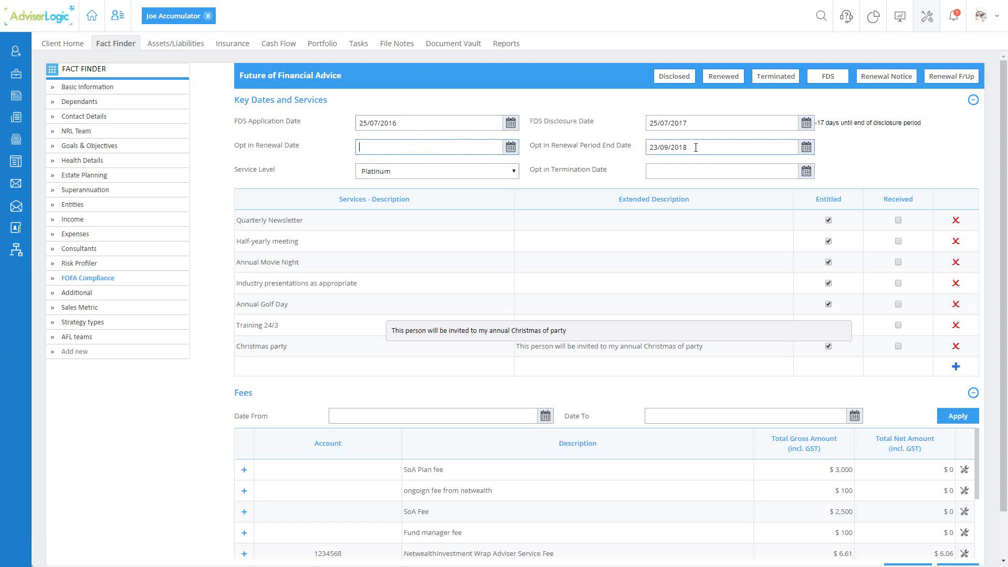
left_click_drag(693, 146, 629, 147)
key("BackSpace")
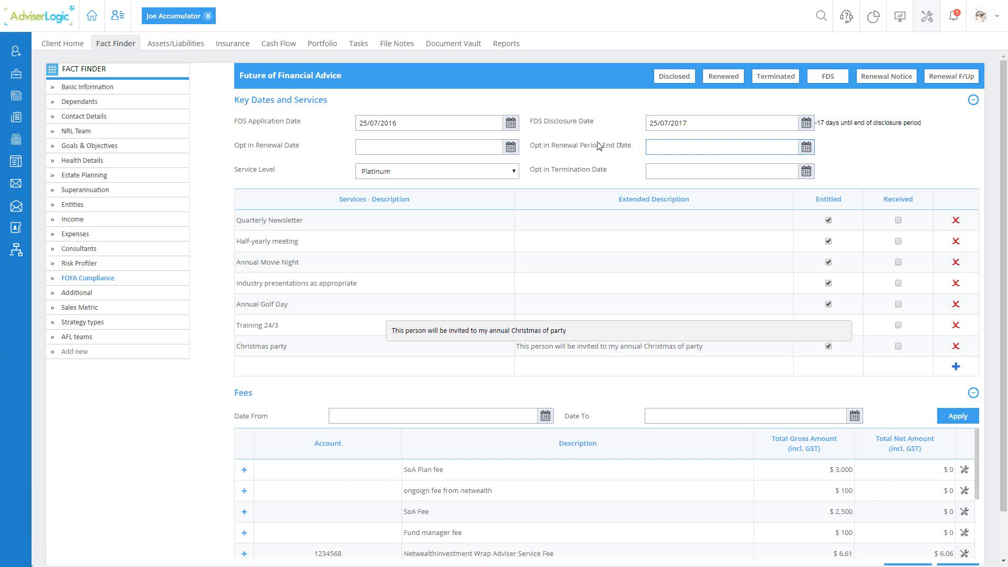
- Examine the client's FDS Application Date and the countdown to the end of the disclosure period
left_click(356, 129)
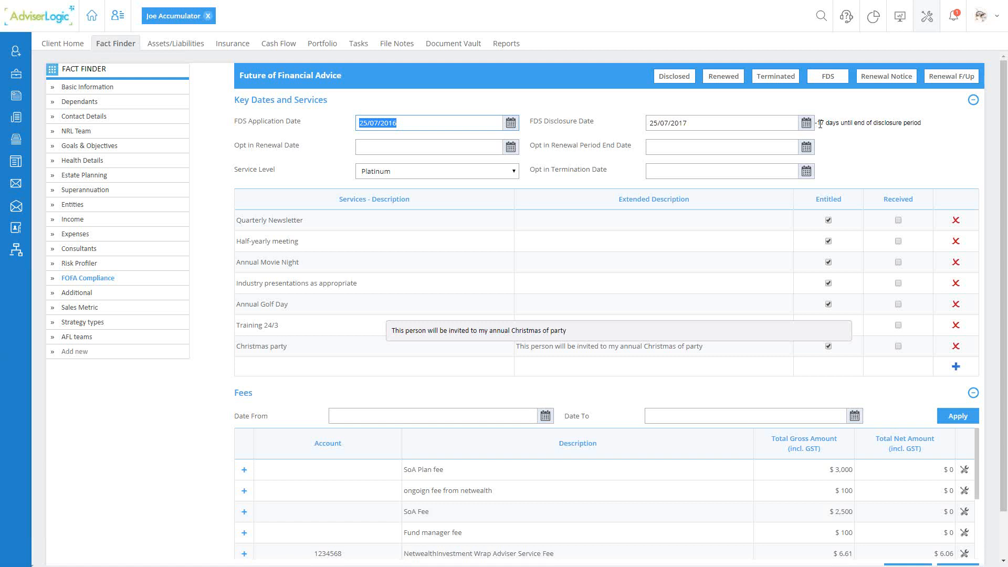
left_click_drag(898, 123, 821, 127)
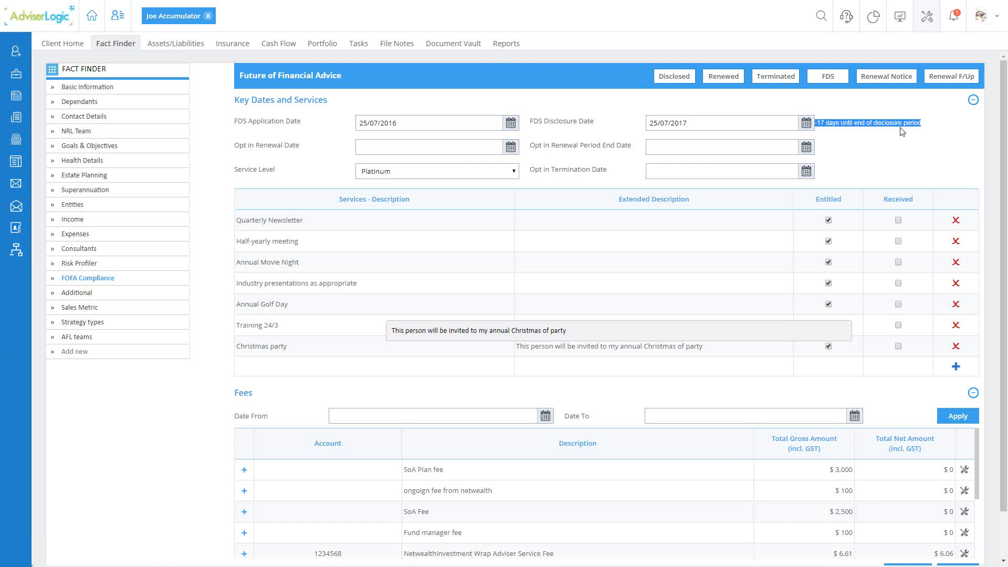
left_click(845, 125)
- Open the Quick Docs template settings from the Practice Management tools
left_click(926, 16)
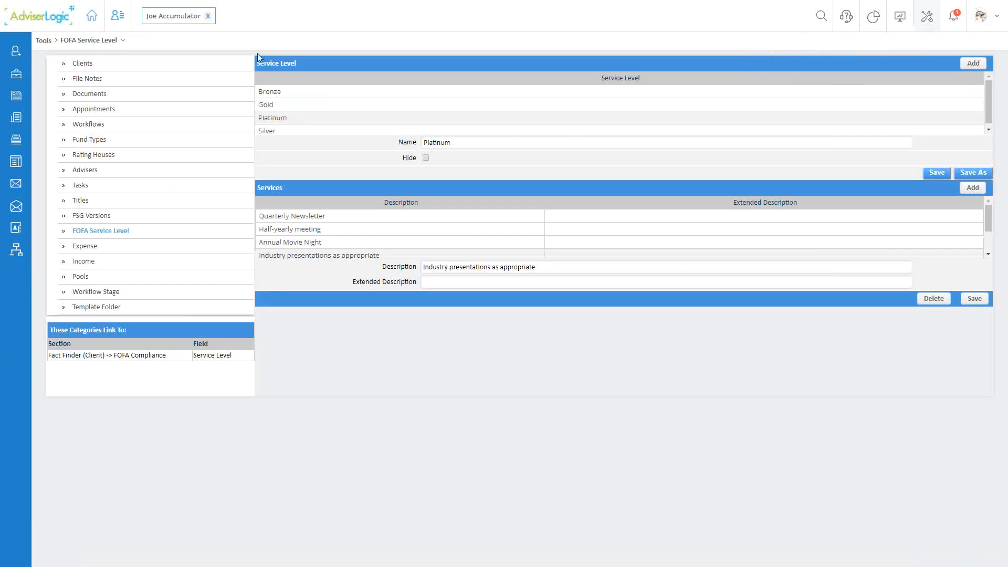
left_click(48, 42)
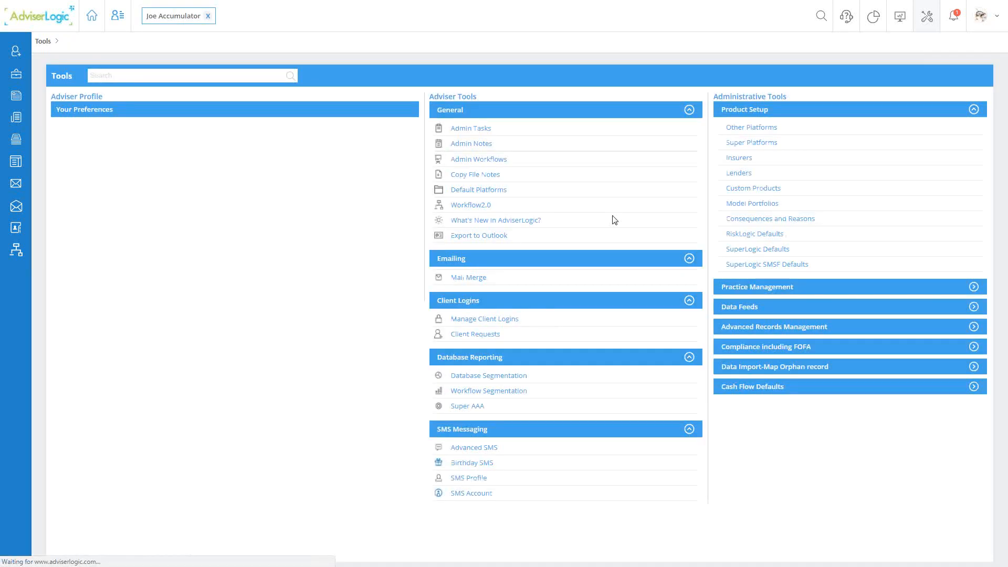
left_click(775, 287)
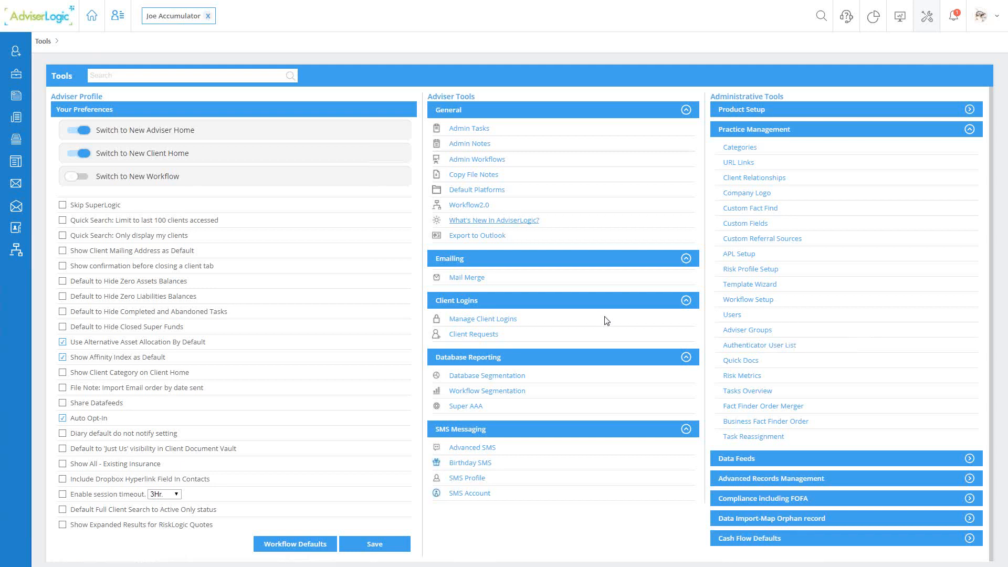
left_click(175, 15)
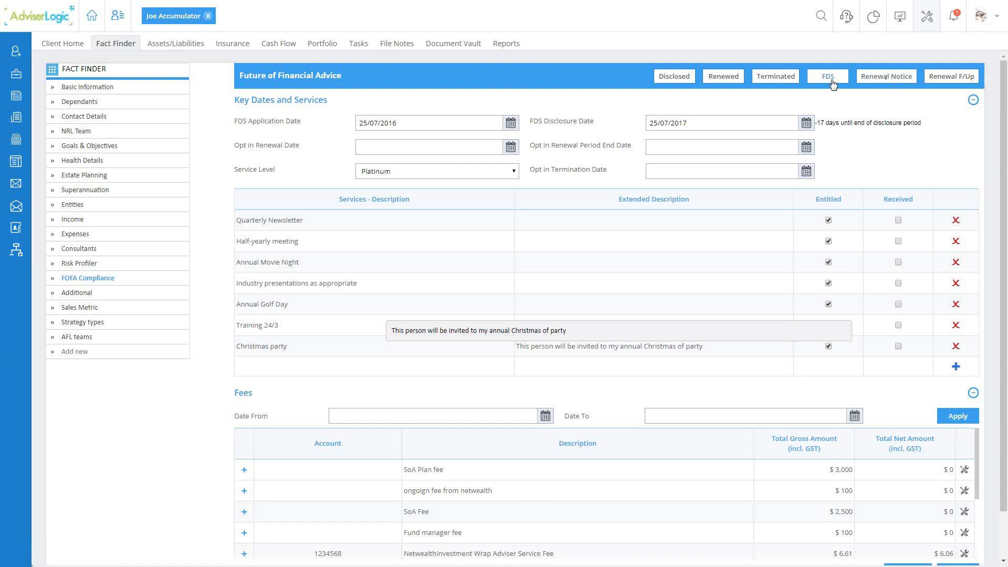
left_click(927, 16)
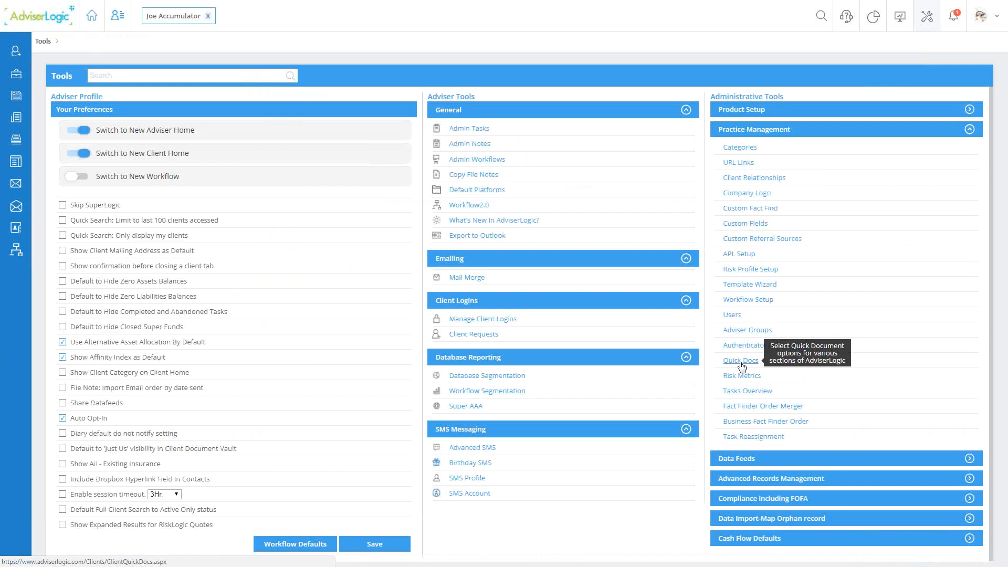
left_click(740, 362)
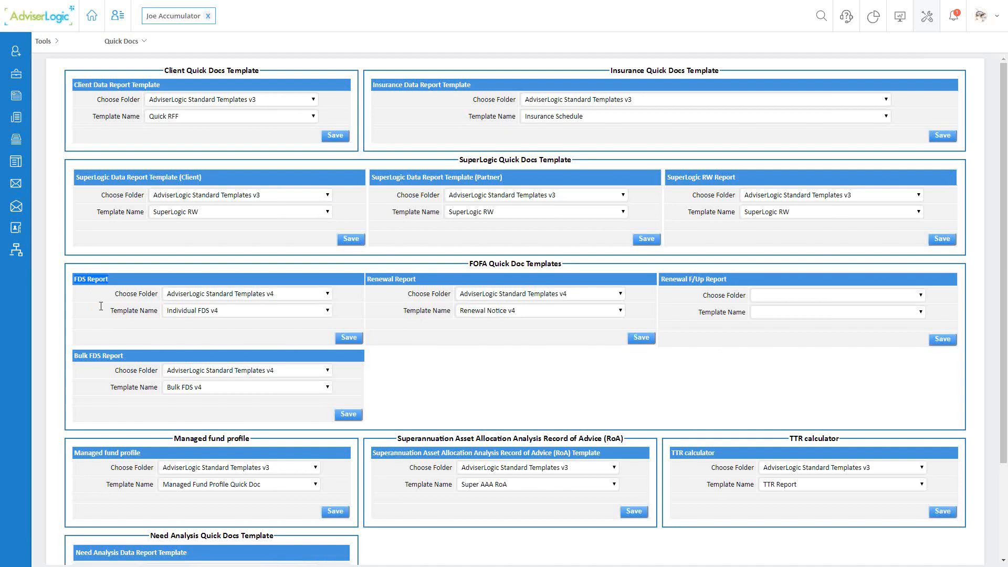
- Examine the folder and template name settings for the FDS Report, Renewal Report and Bulk FDS Report
left_click_drag(116, 295, 159, 298)
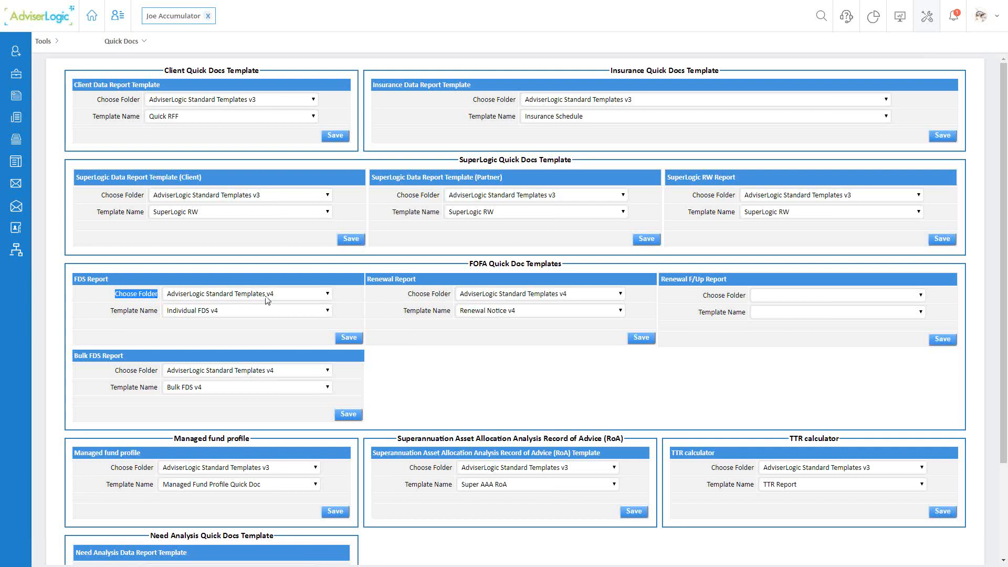
left_click_drag(110, 311, 159, 313)
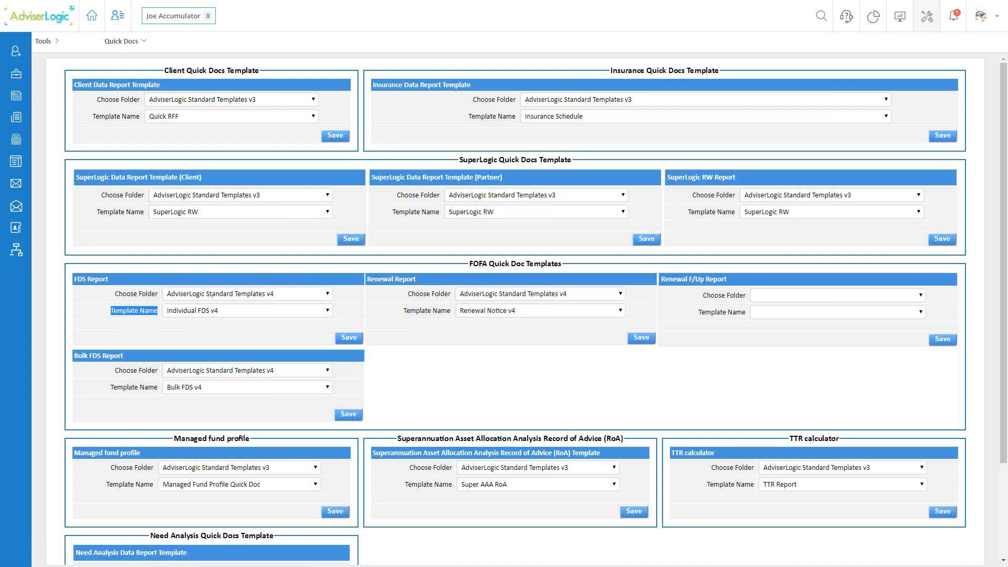
left_click_drag(416, 279, 367, 279)
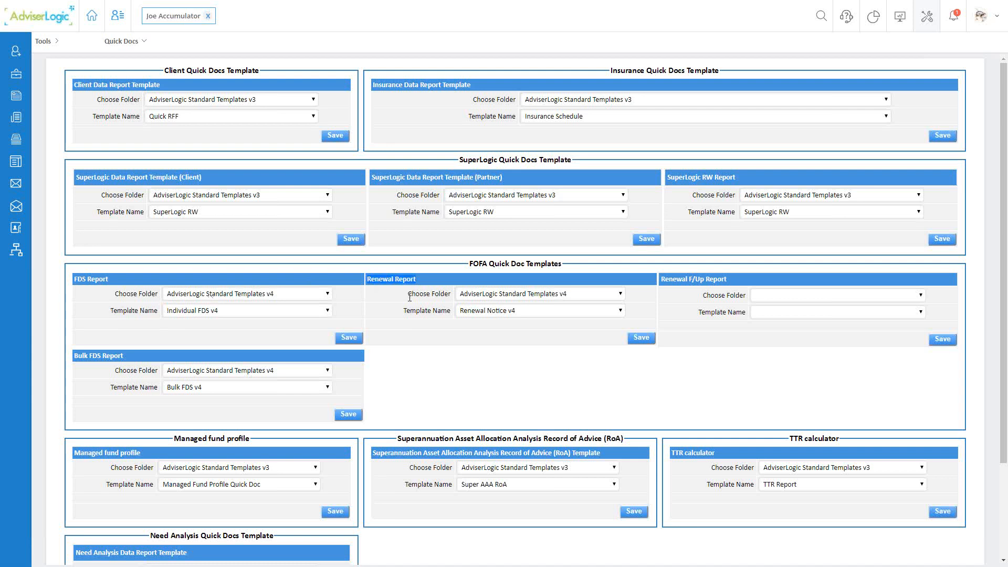
left_click_drag(407, 294, 452, 314)
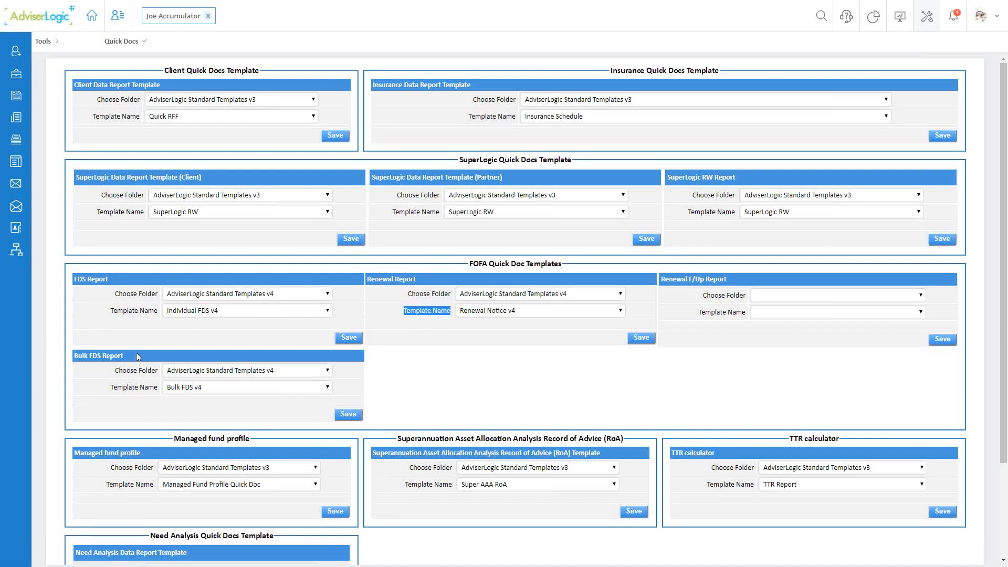
left_click_drag(127, 360, 75, 356)
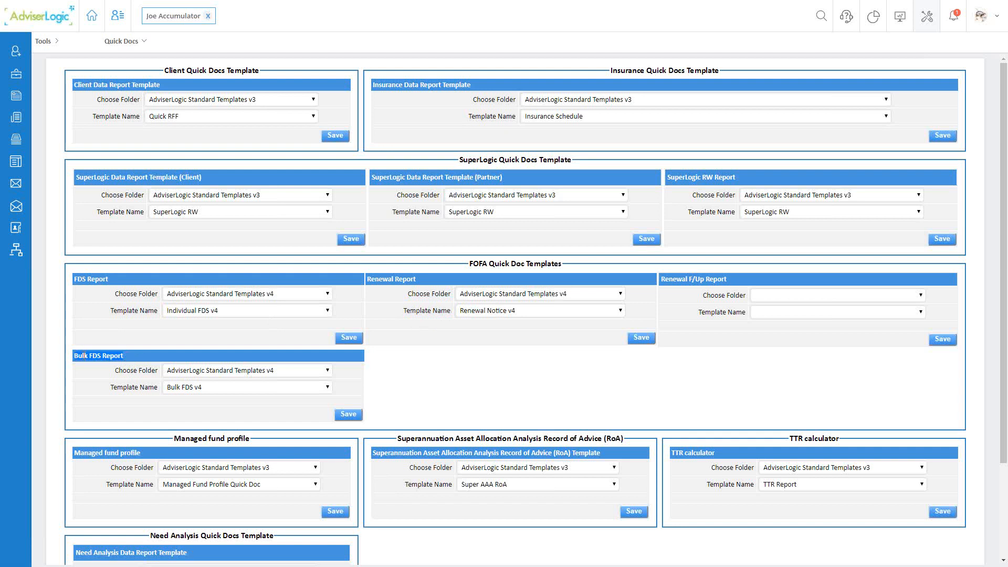
triple_click(117, 371)
left_click(128, 388)
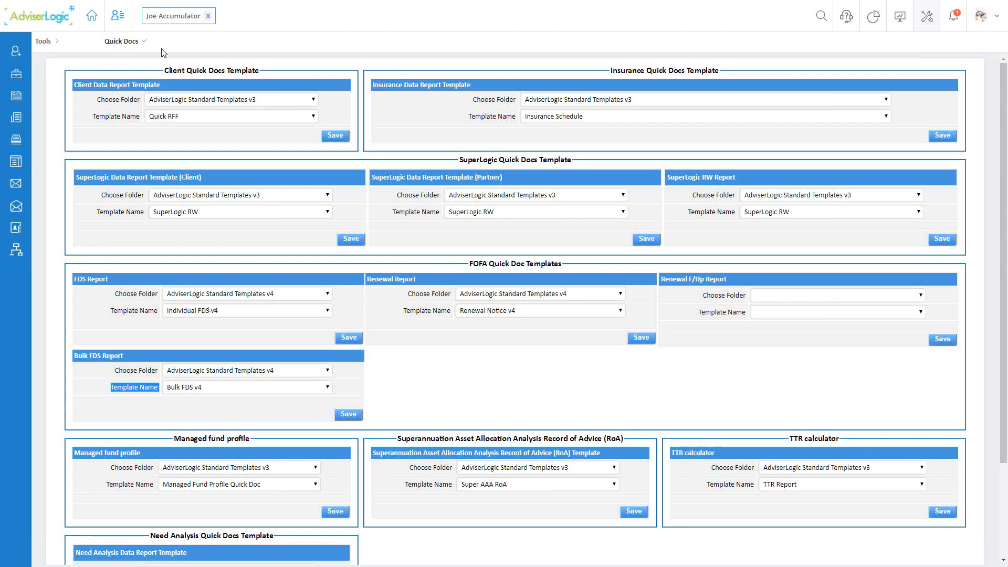
- Open FOFA Fee Upload from the FOFA compliance tools and set the Type Name to EasyDealer
left_click(46, 43)
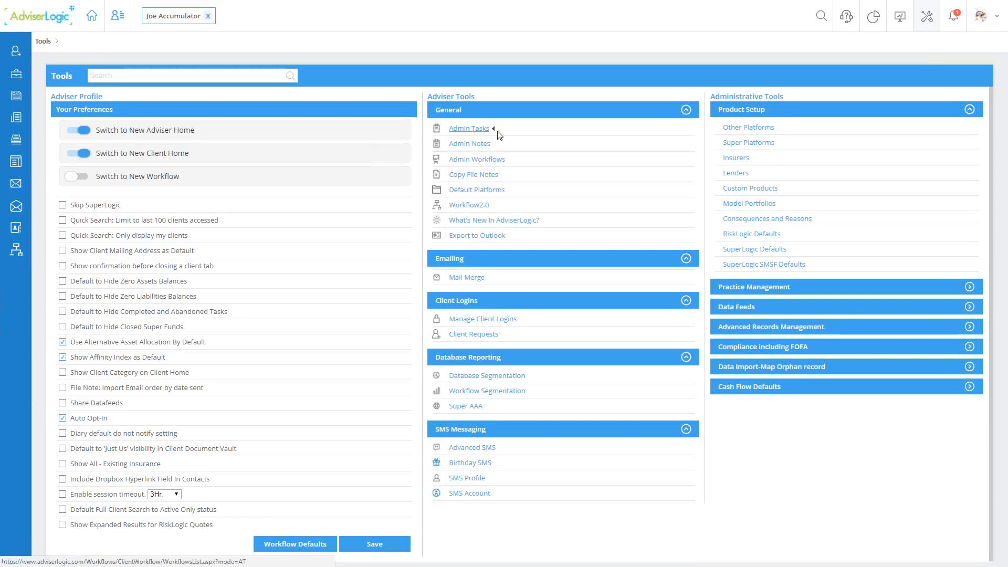
left_click(751, 350)
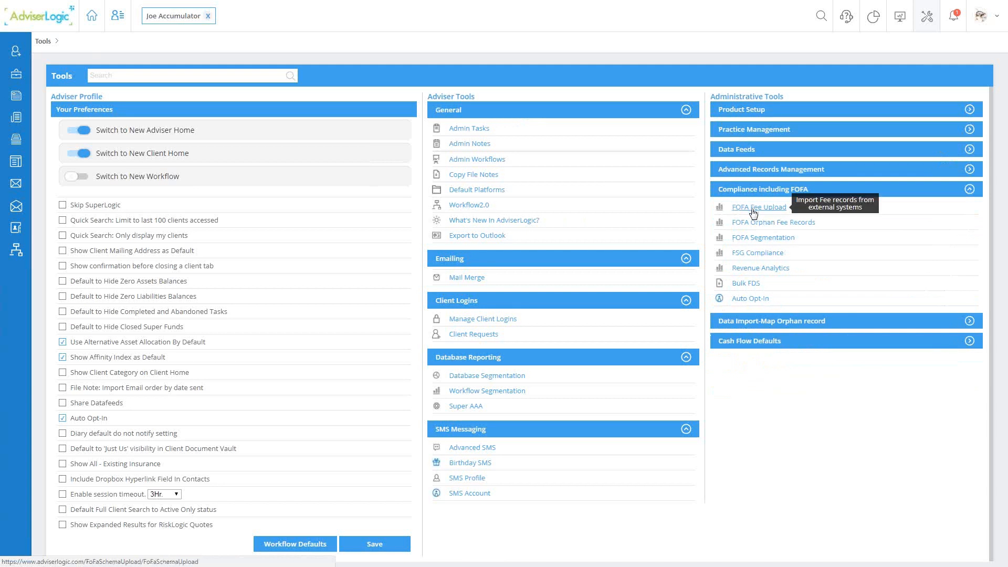
left_click(754, 212)
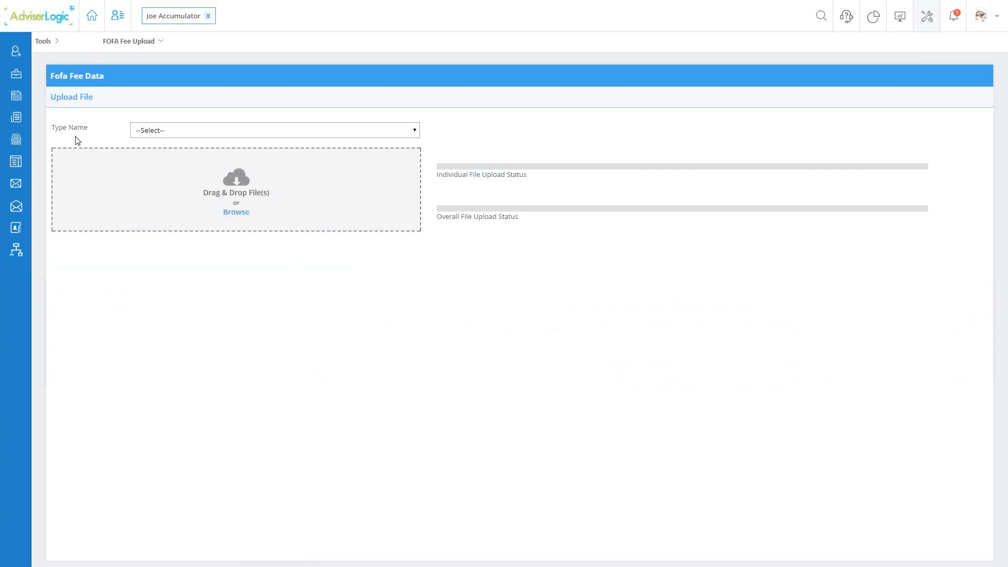
left_click_drag(58, 132, 92, 130)
left_click(172, 131)
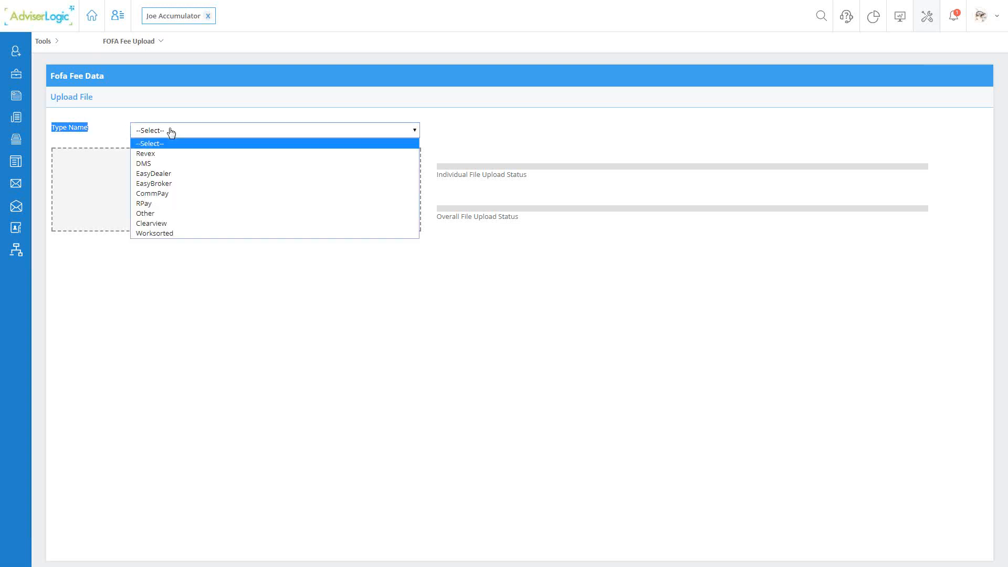
left_click(152, 176)
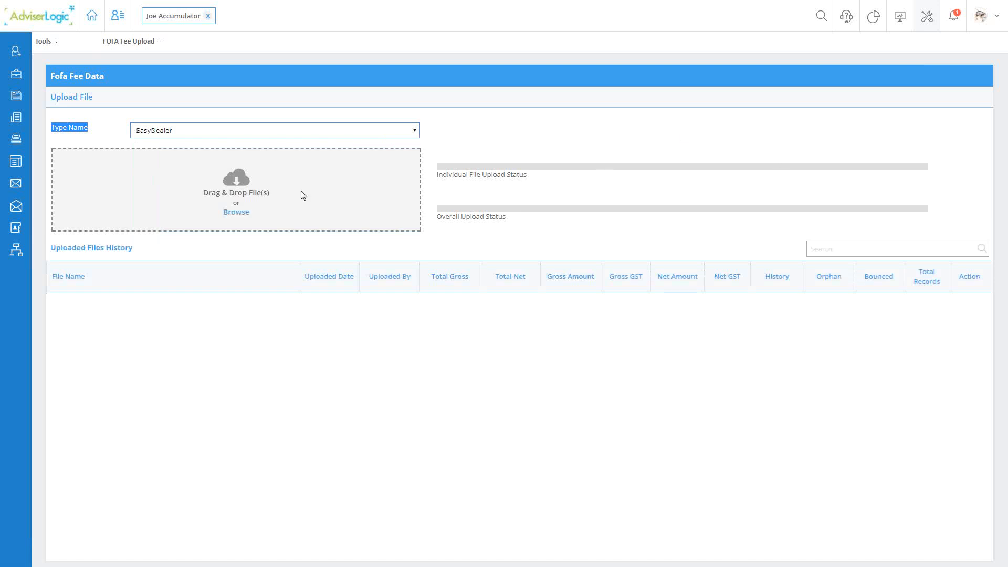
- Upload the fee file AAAAAAA - FOFA EasyDealer1.csv and acknowledge the mapping notification
left_click(242, 214)
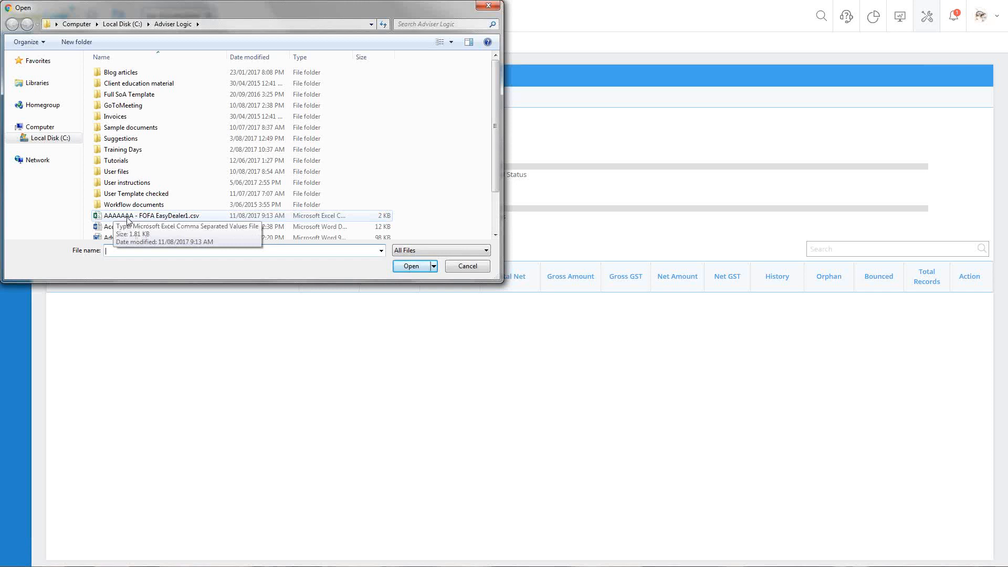
double_click(127, 216)
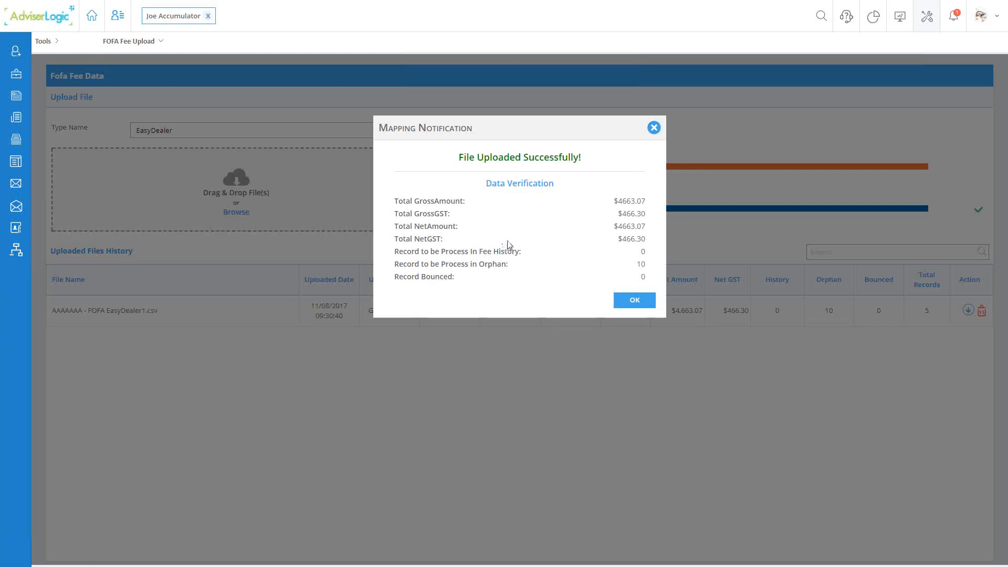
left_click(645, 302)
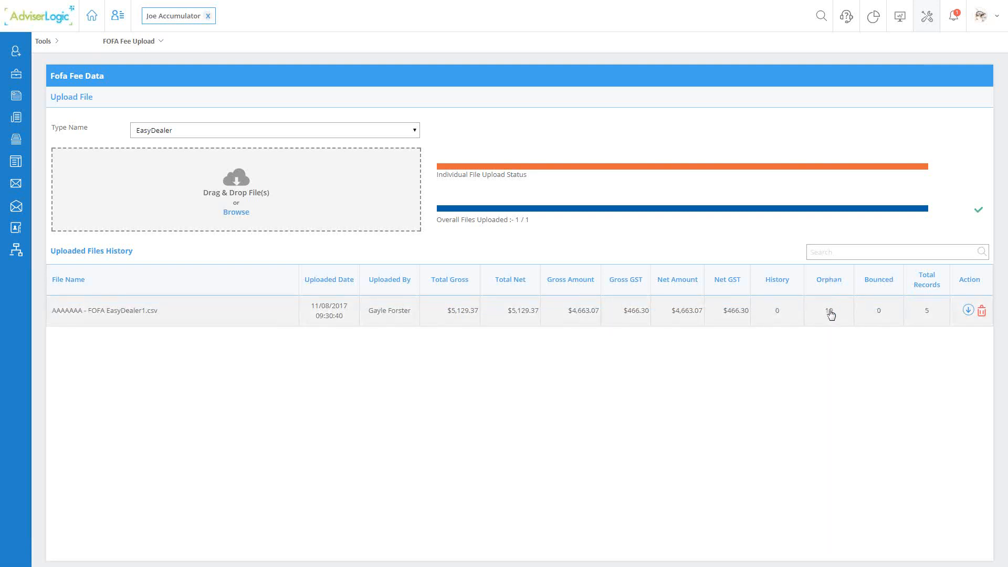
- Open the FOFA Orphan Fee Records listing from the FOFA compliance tools
left_click(58, 48)
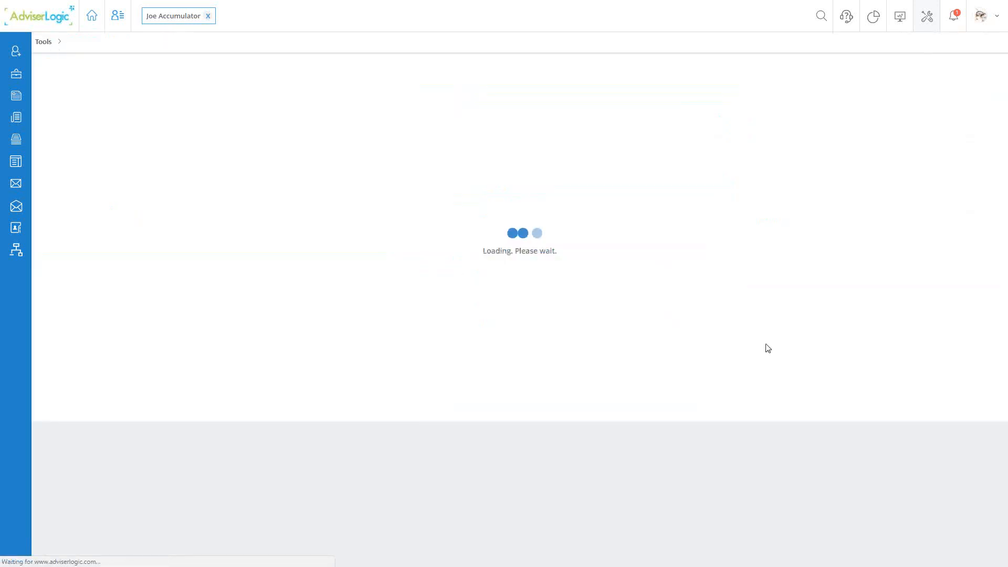
left_click(756, 340)
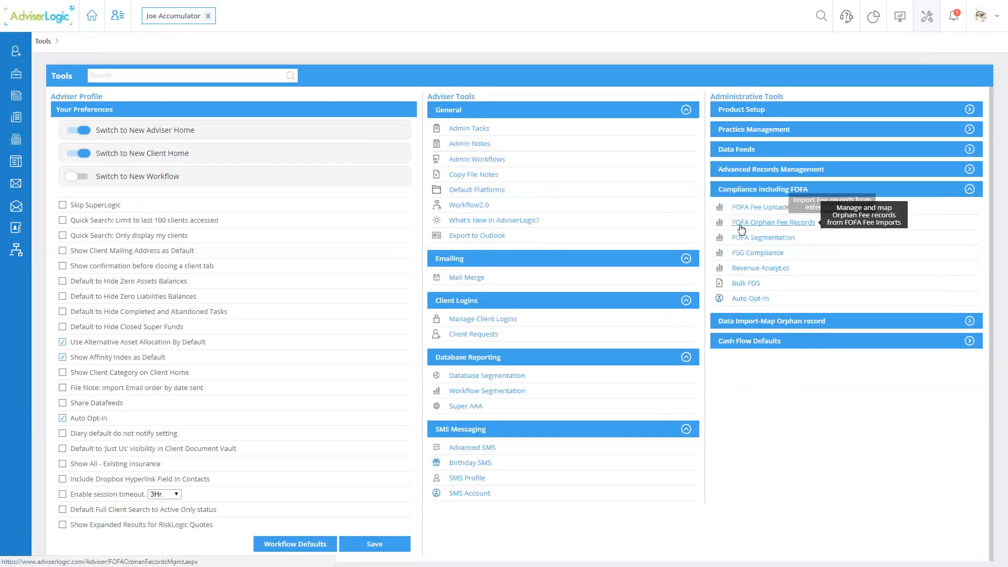
left_click(782, 225)
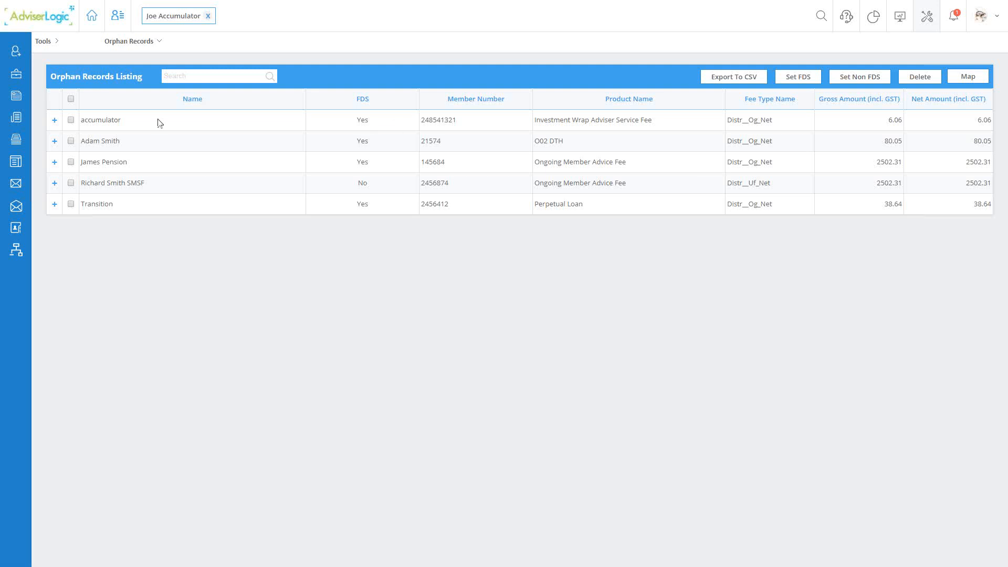
- Set the Investment Wrap Adviser Service Fee orphan record to Non FDS and return it to FDS
left_click(72, 121)
left_click(864, 78)
left_click(71, 119)
left_click(807, 82)
- Map the Investment Wrap Adviser Service Fee orphan record to the matching client found by partial surname
left_click(72, 121)
left_click(969, 77)
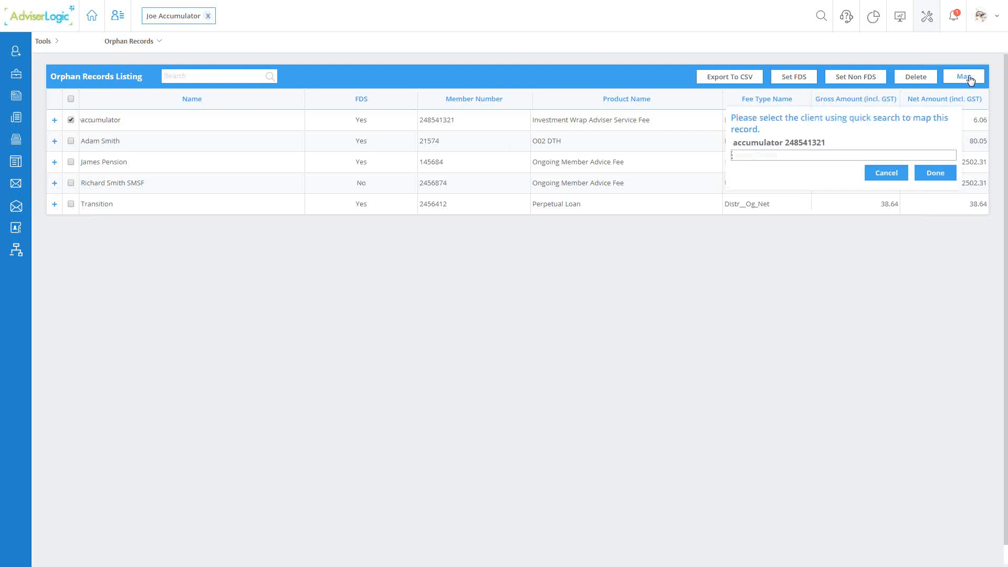
left_click(757, 154)
type("accum")
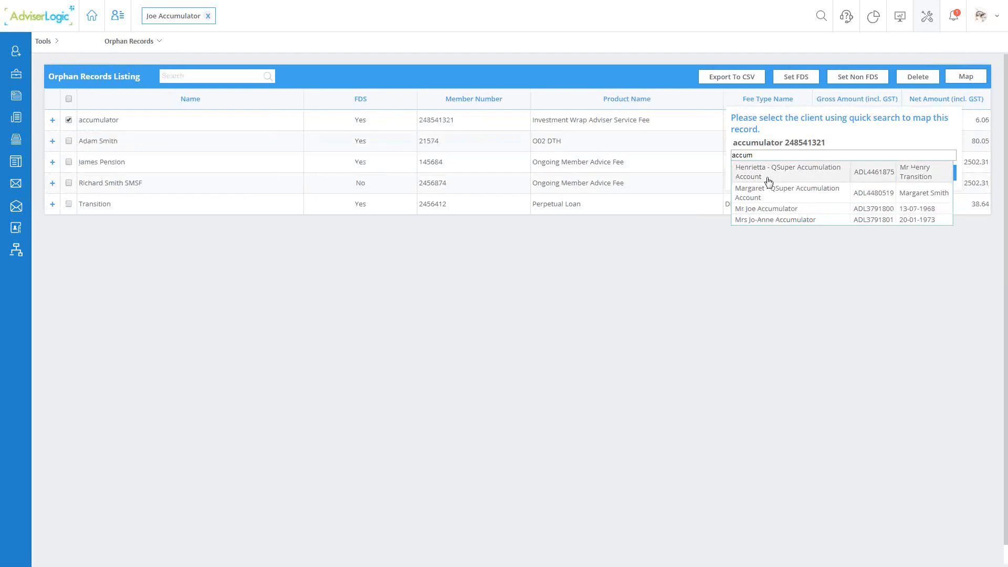
left_click(758, 208)
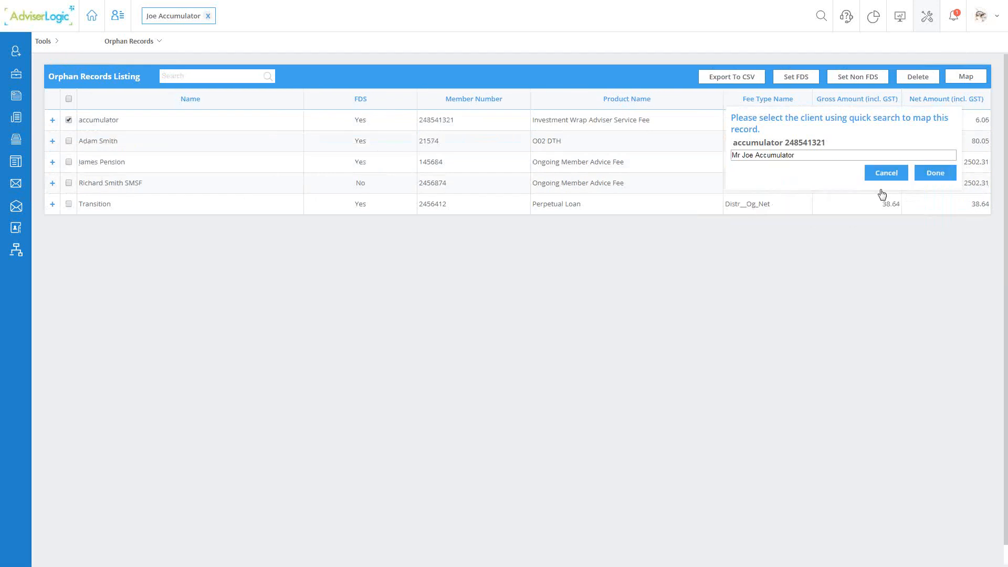
left_click(935, 173)
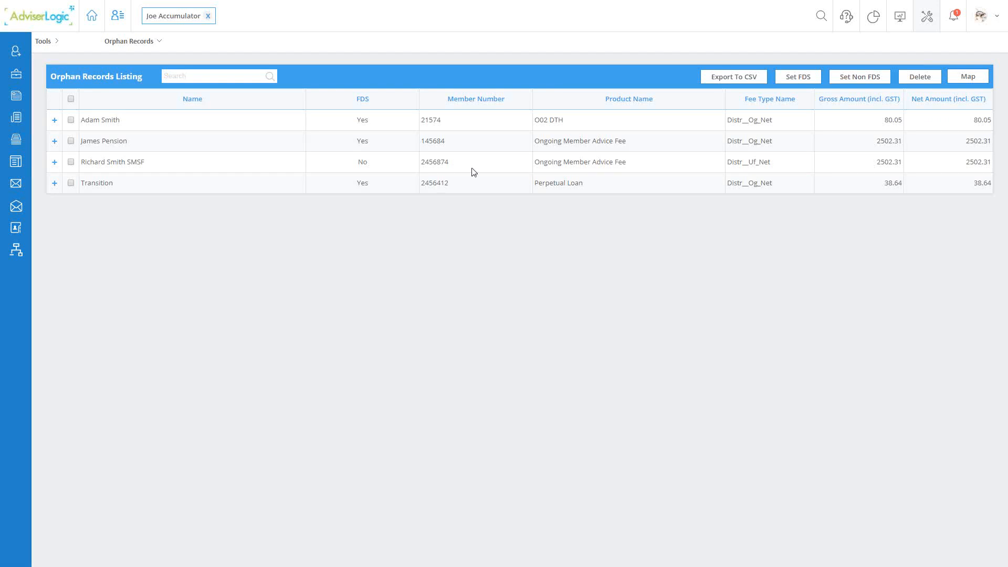
- Map the O02 DTH orphan record to the client with the matching full name, searching by surname smith
left_click(71, 119)
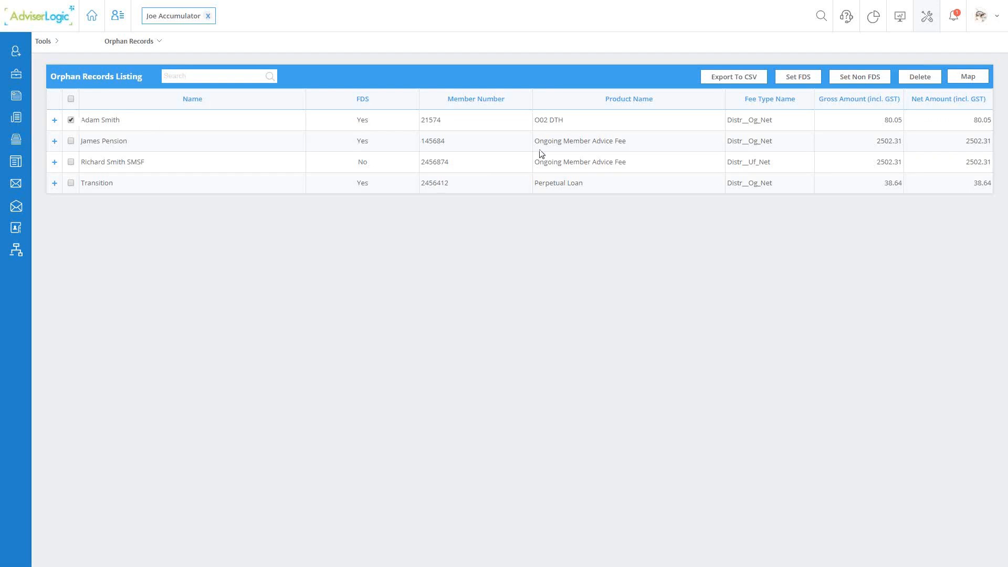
left_click(969, 82)
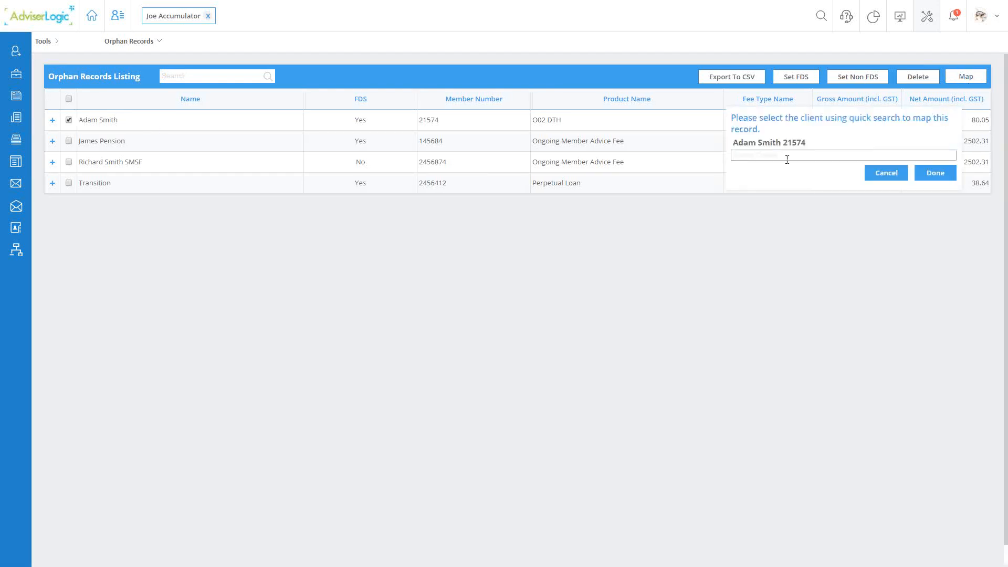
type("smith")
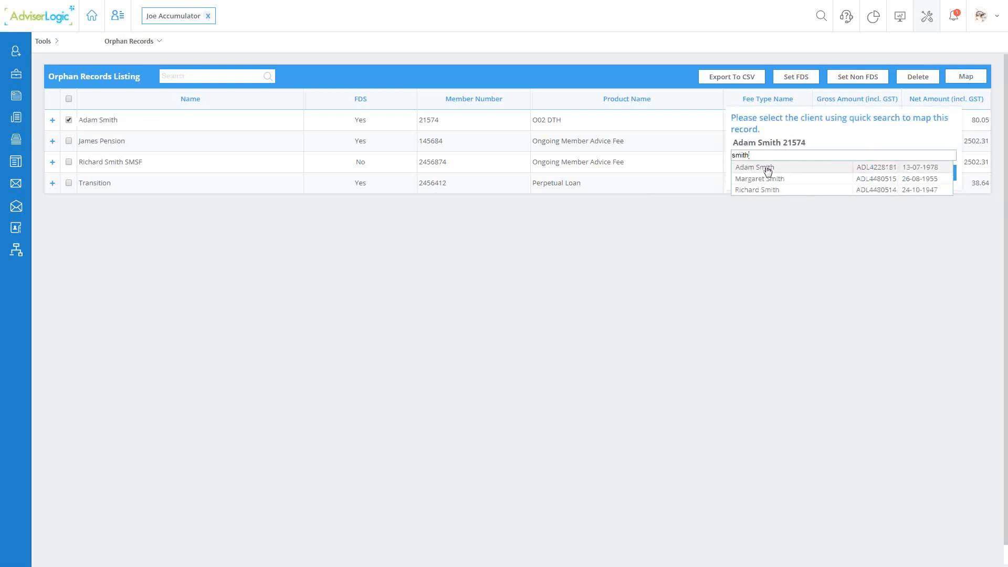
left_click(764, 167)
left_click(935, 173)
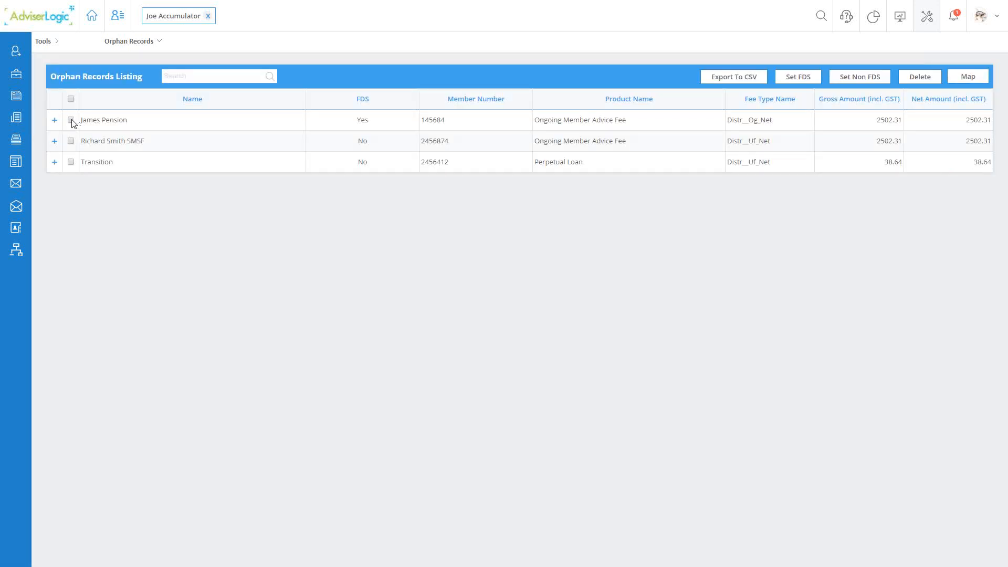
- Search the joint entities for the FDS-flagged Ongoing Member Advice Fee orphan record, and map the record to the SMSF entity instead
left_click(71, 120)
left_click(971, 79)
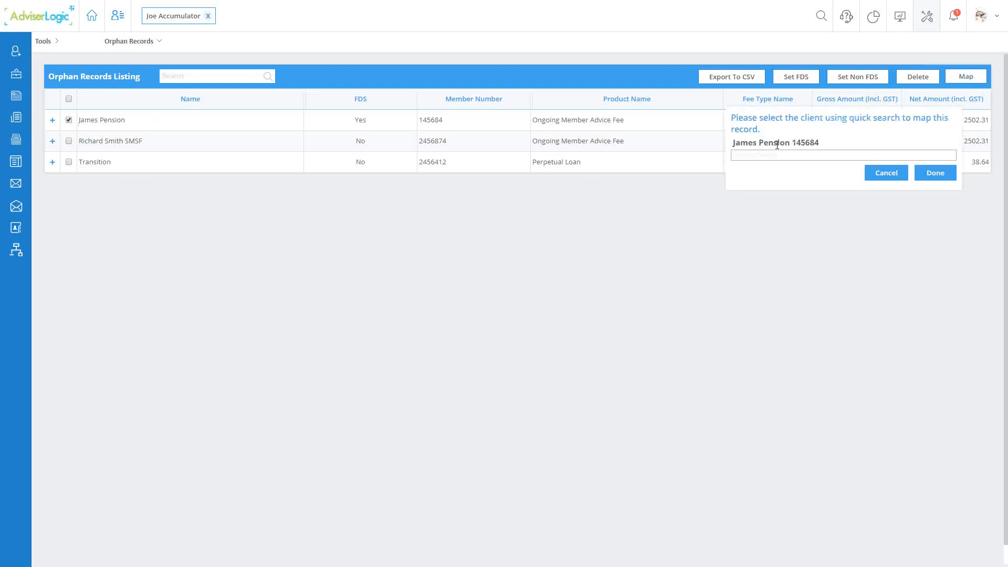
type("Joint")
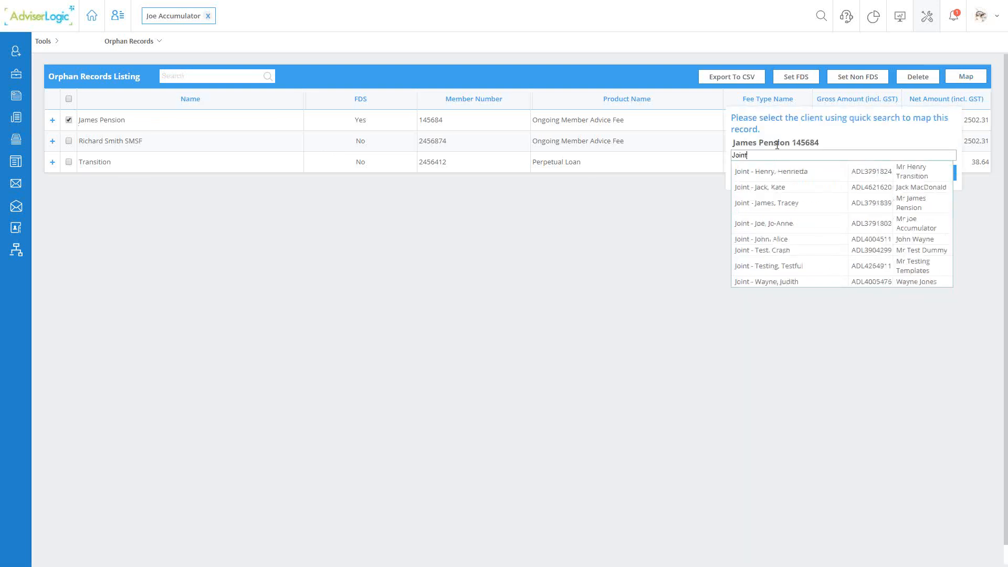
type(" - James")
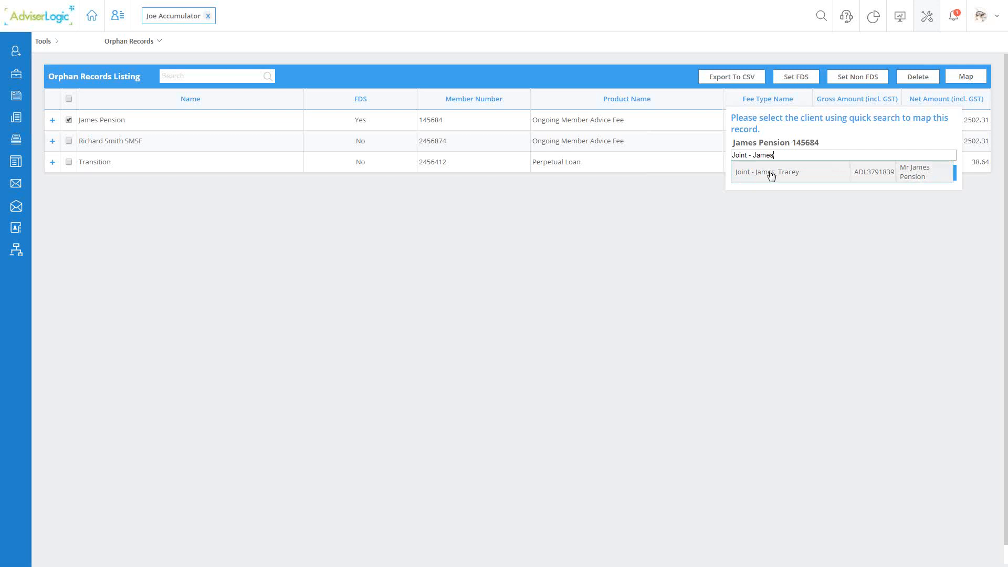
key("BackSpace")
key("BackSpace")
key("BackSpace")
key("BackSpace")
key("BackSpace")
key("BackSpace")
key("BackSpace")
key("BackSpace")
key("BackSpace")
key("BackSpace")
key("BackSpace")
key("BackSpace")
key("BackSpace")
type("SMSF")
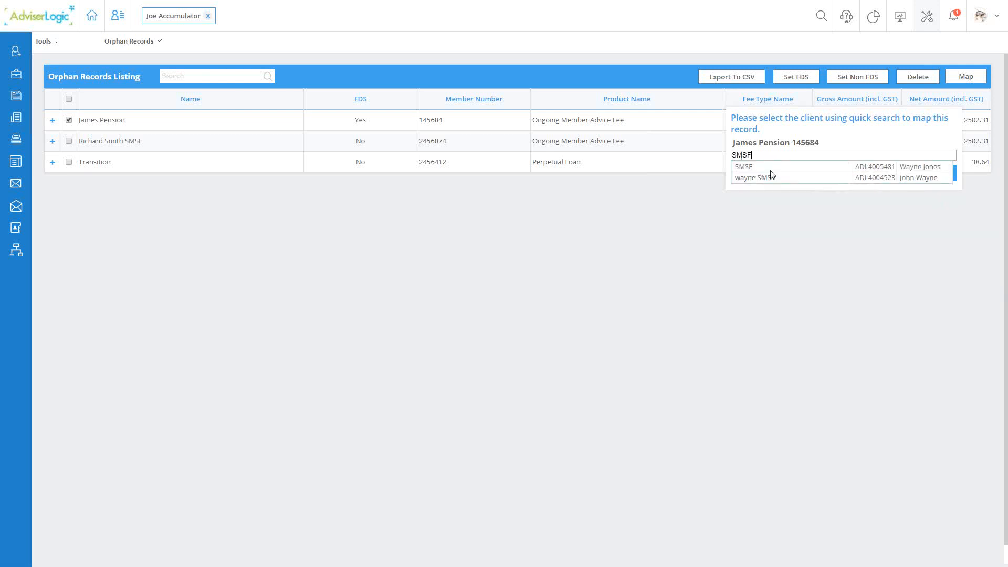
left_click(764, 171)
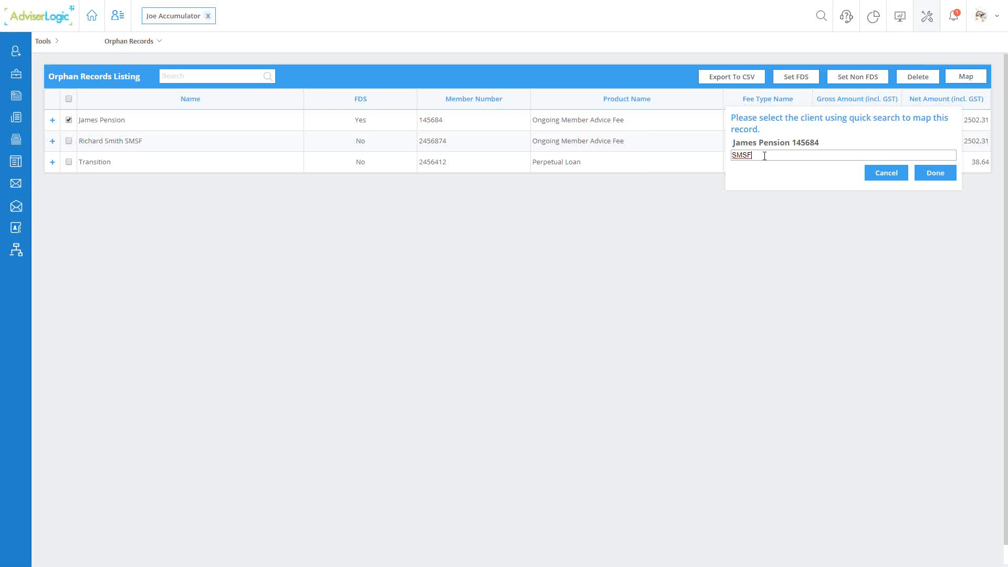
left_click(936, 173)
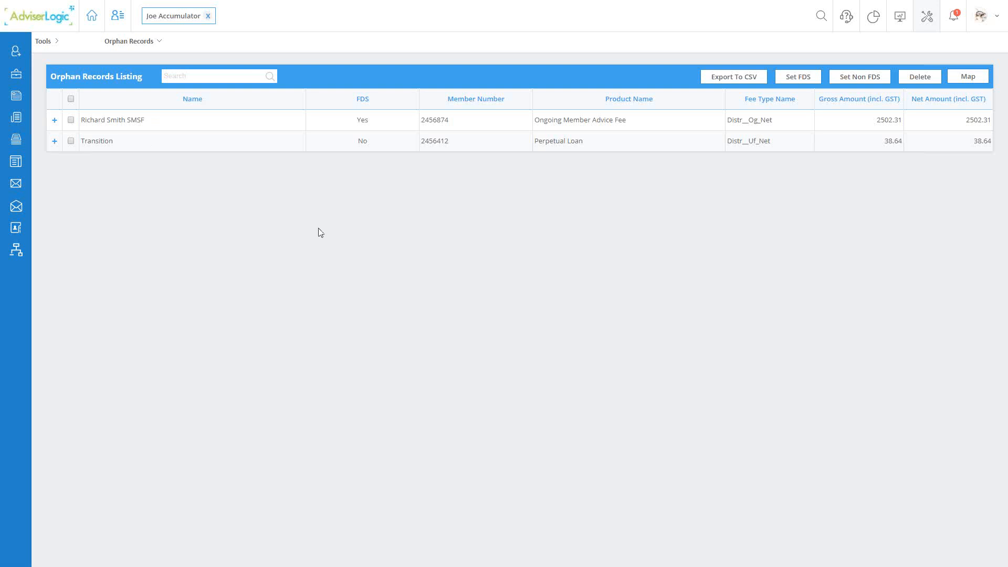
- Expand the SMSF's Ongoing Member Advice Fee record to examine its component fees, and collapse it again
left_click(54, 122)
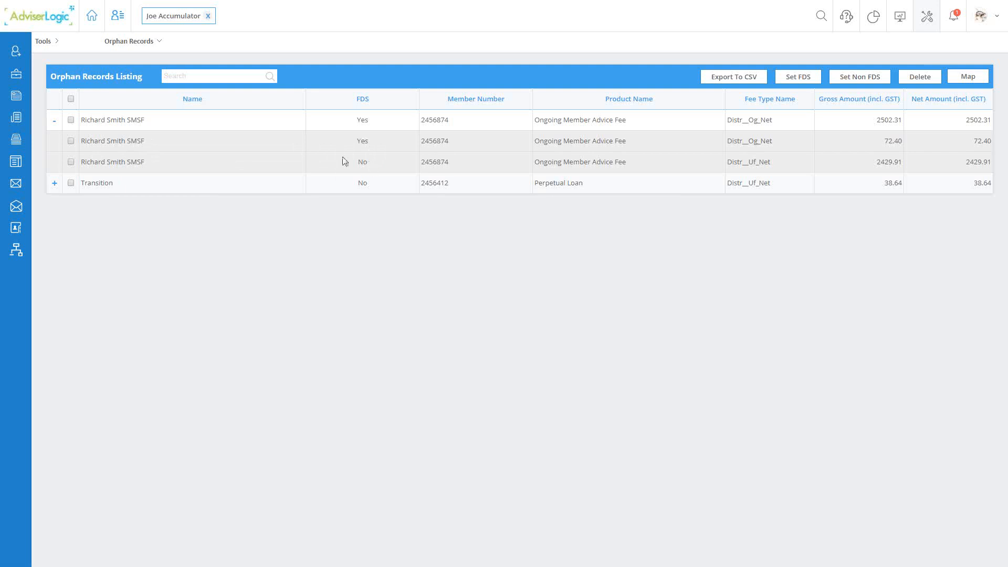
left_click(70, 163)
left_click(56, 122)
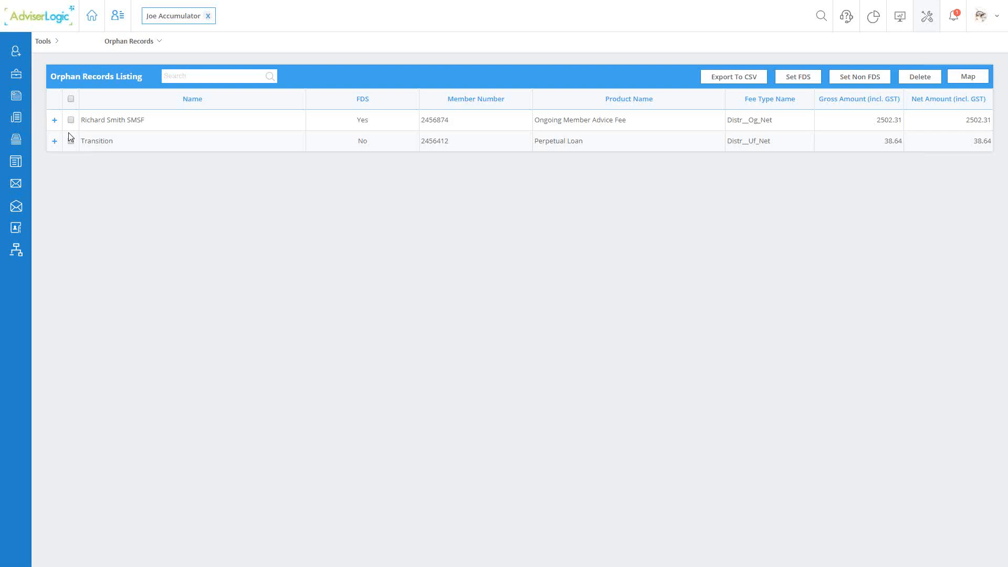
- Return to the open client's FOFA Compliance page and inspect the breakdown of the SoA Plan fee
left_click(165, 24)
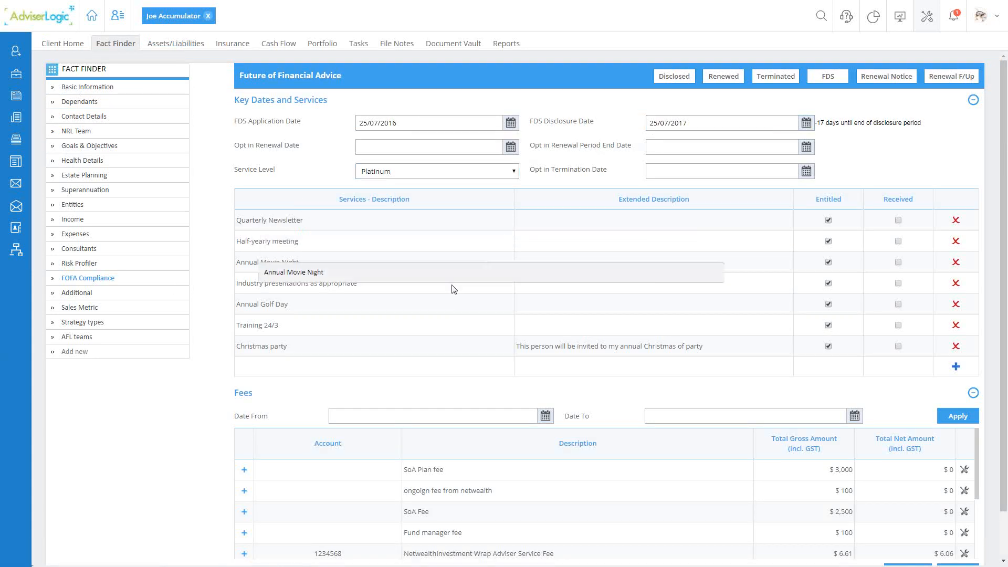
scroll(396, 299, "down", 2)
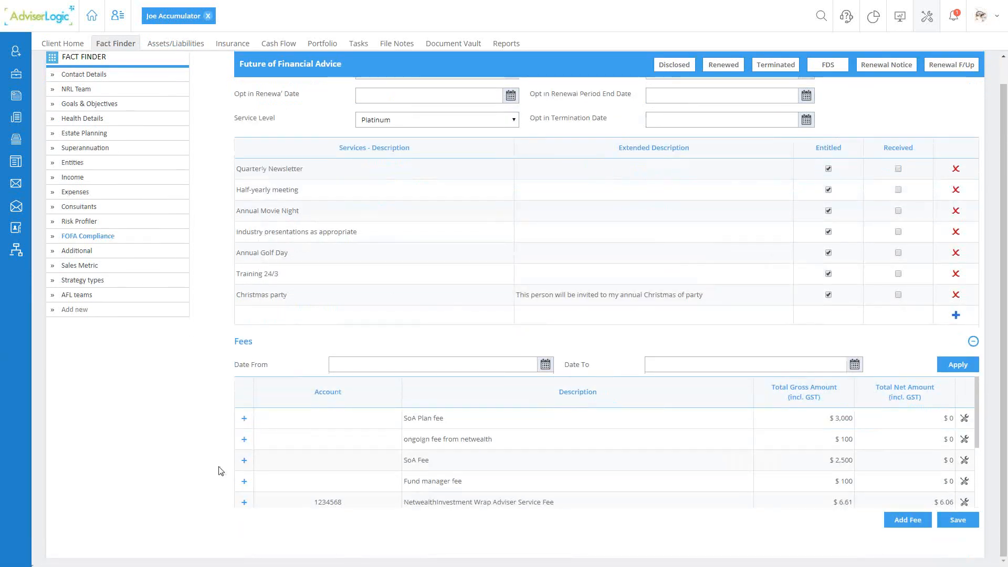
left_click(244, 418)
left_click(245, 419)
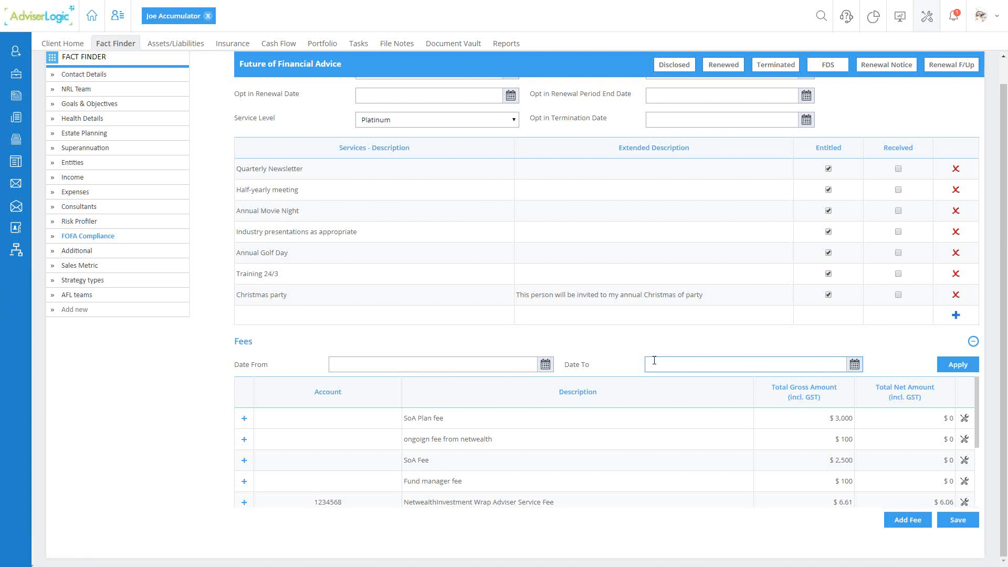
- Open a blank Fee Detail form for the client, examine its date and account fields, and close it without saving
left_click(914, 522)
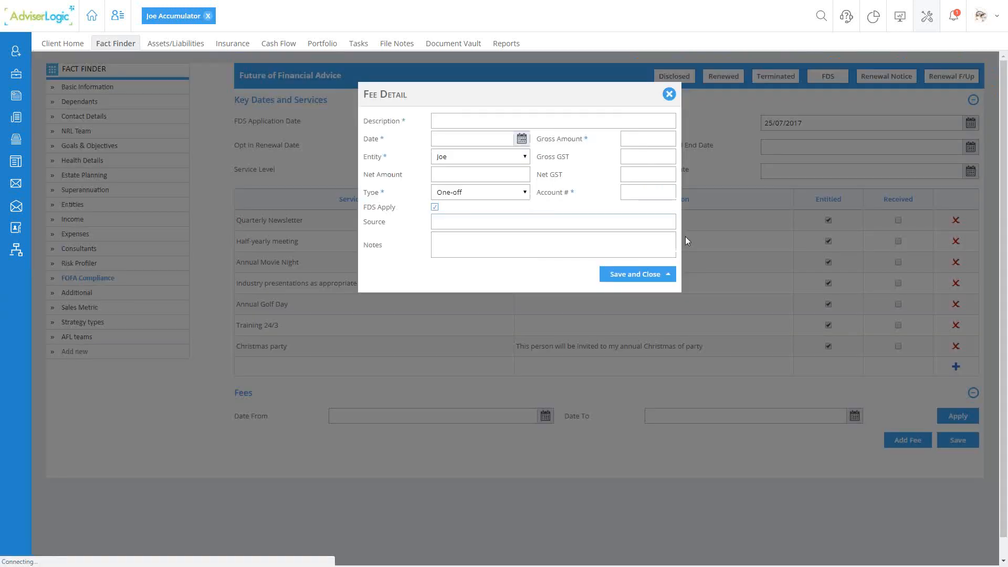
left_click(442, 140)
triple_click(541, 193)
left_click(630, 195)
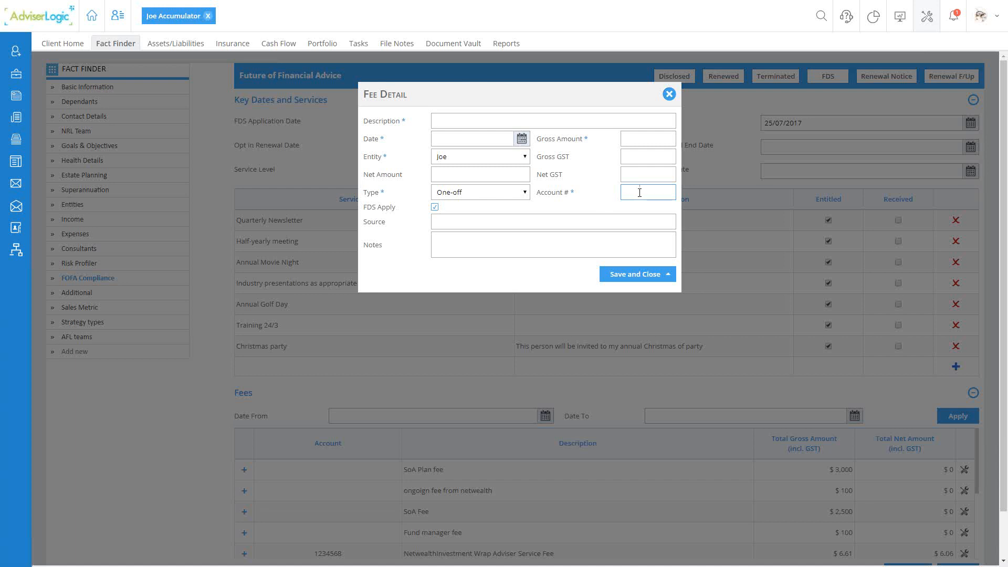
left_click(669, 95)
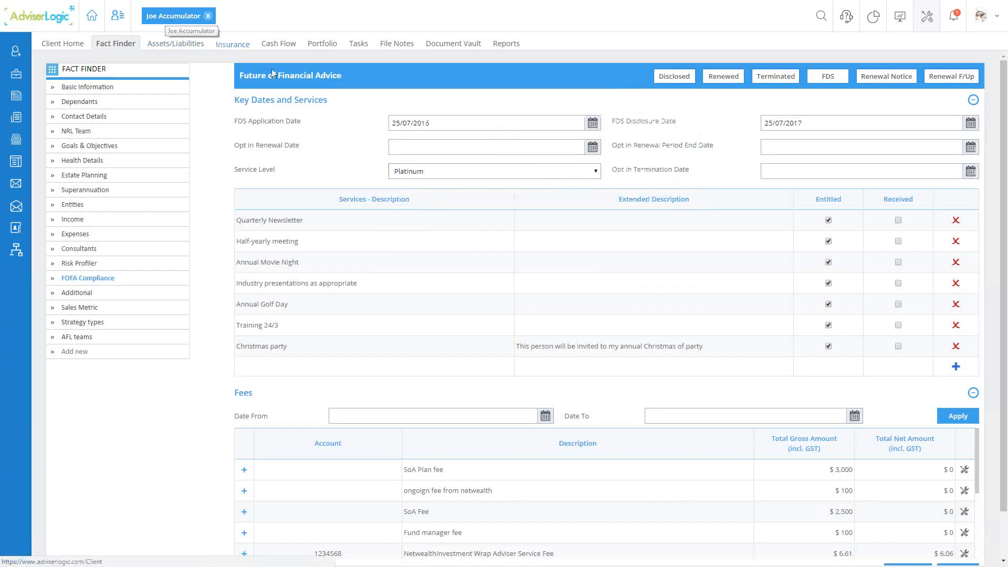
- Mark Quarterly Newsletter, Half-yearly meeting, Annual Movie Night, Industry presentations as appropriate and Annual Golf Day as Received, and save the record
double_click(886, 200)
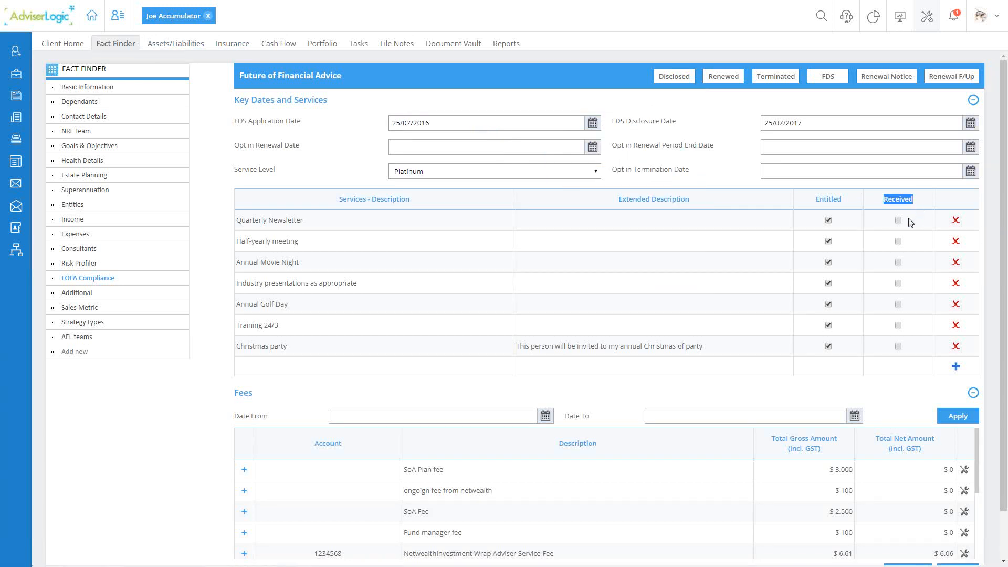
left_click(898, 220)
left_click(898, 241)
left_click(898, 262)
left_click(898, 283)
left_click(898, 304)
scroll(892, 331, "down", 1)
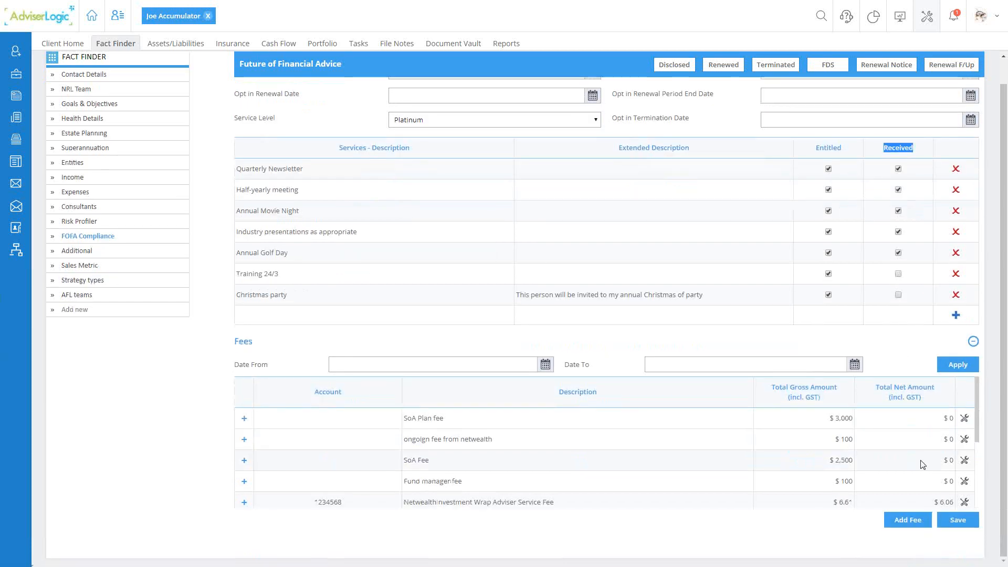
left_click(958, 520)
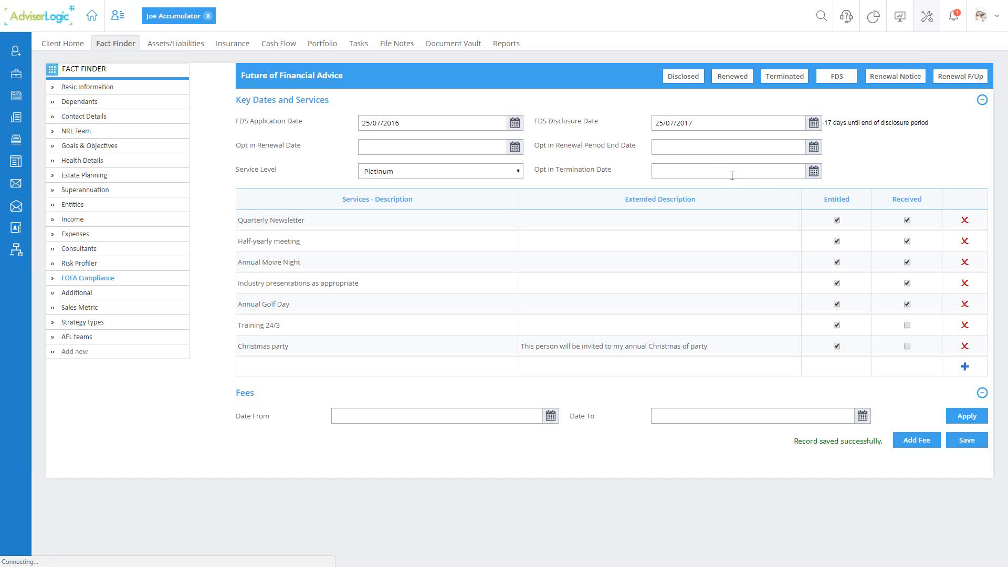
- Generate the client's FDS document, download it and open it in Word
left_click(839, 78)
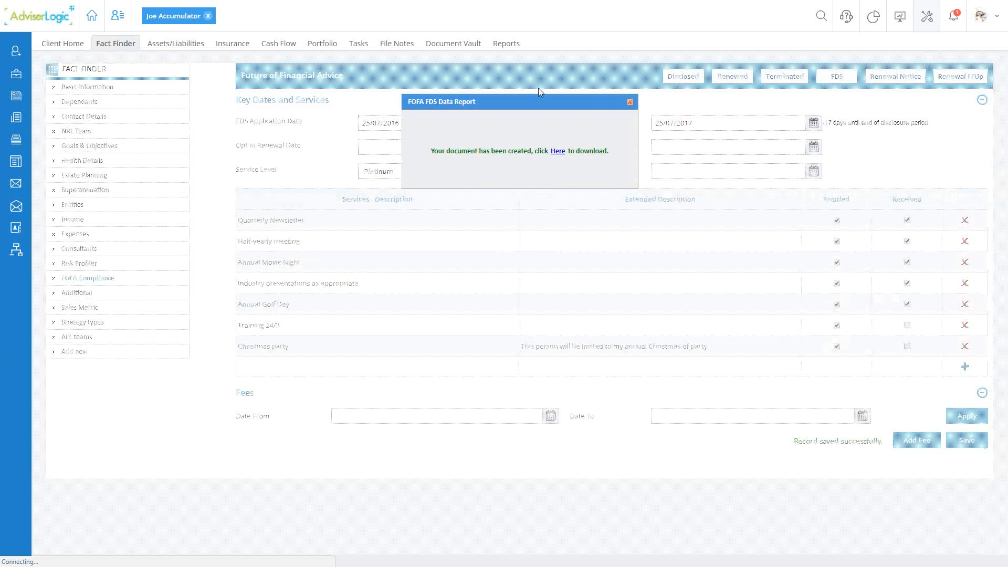
left_click(558, 151)
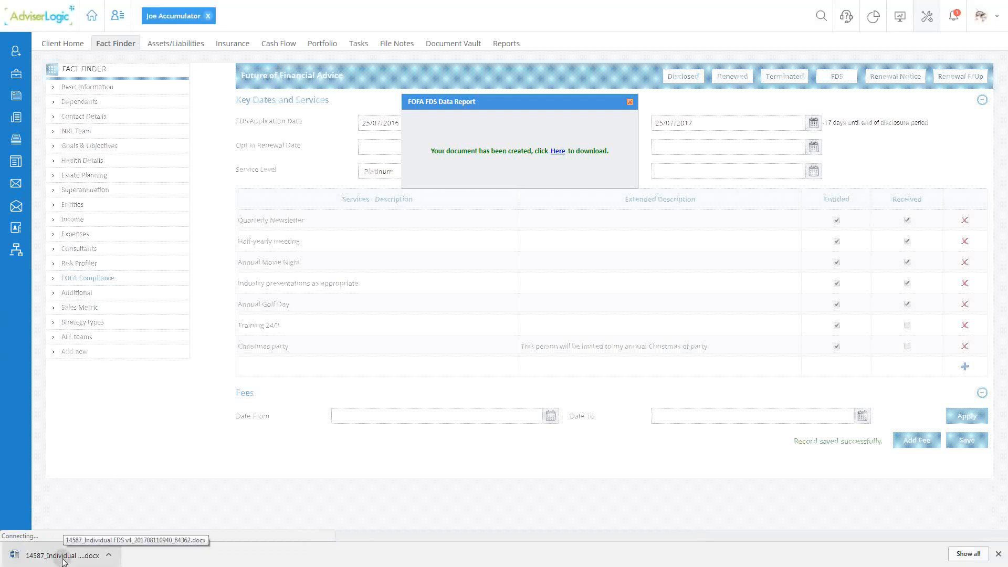
left_click(63, 559)
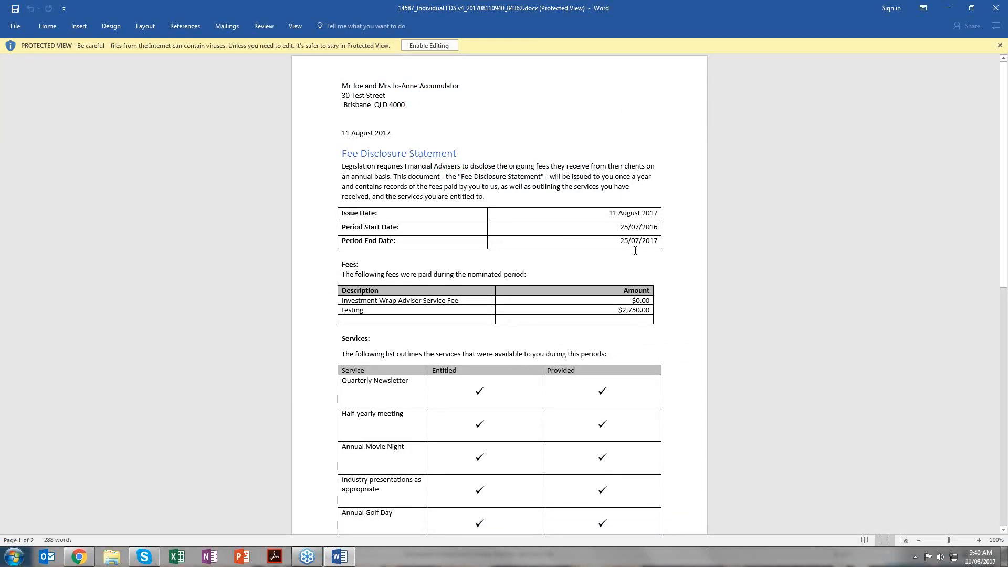
- Review the Fee Disclosure Statement's issue date, fees, services and notes, and close both the document and the FOFA FDS Data Report dialog
scroll(627, 194, "down", 2)
left_click_drag(614, 163, 653, 163)
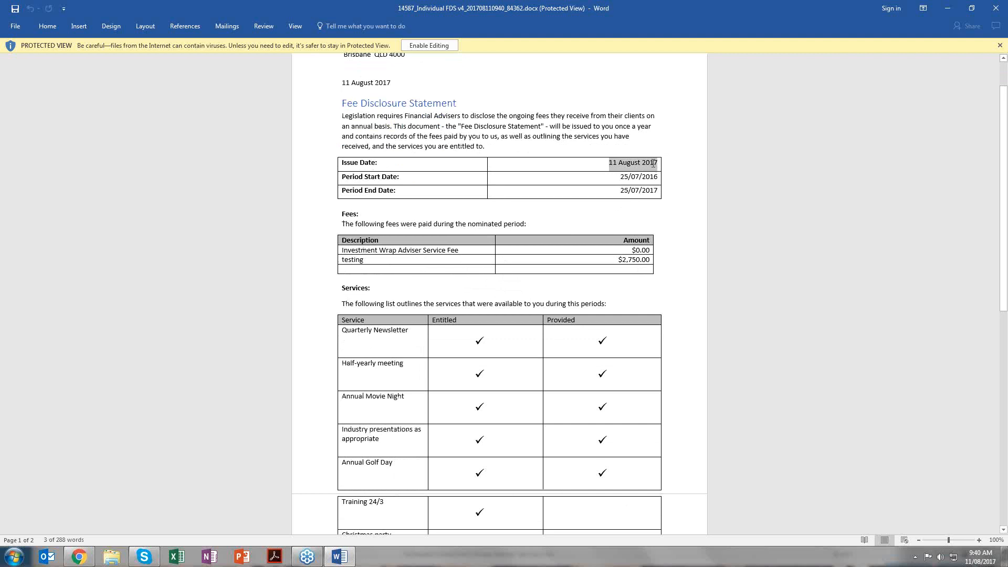
scroll(648, 266, "down", 3)
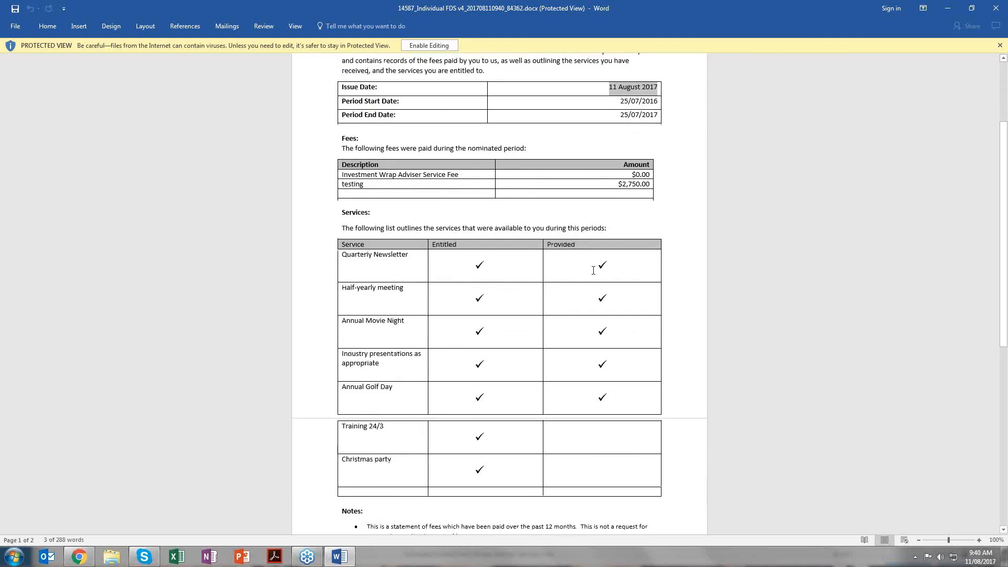
scroll(594, 271, "down", 3)
scroll(594, 271, "down", 10)
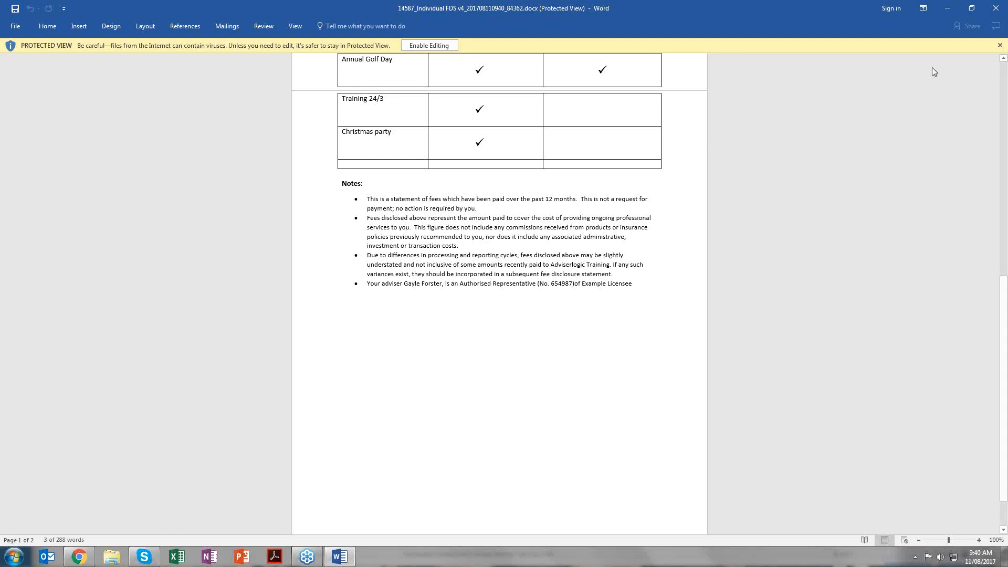
left_click(996, 8)
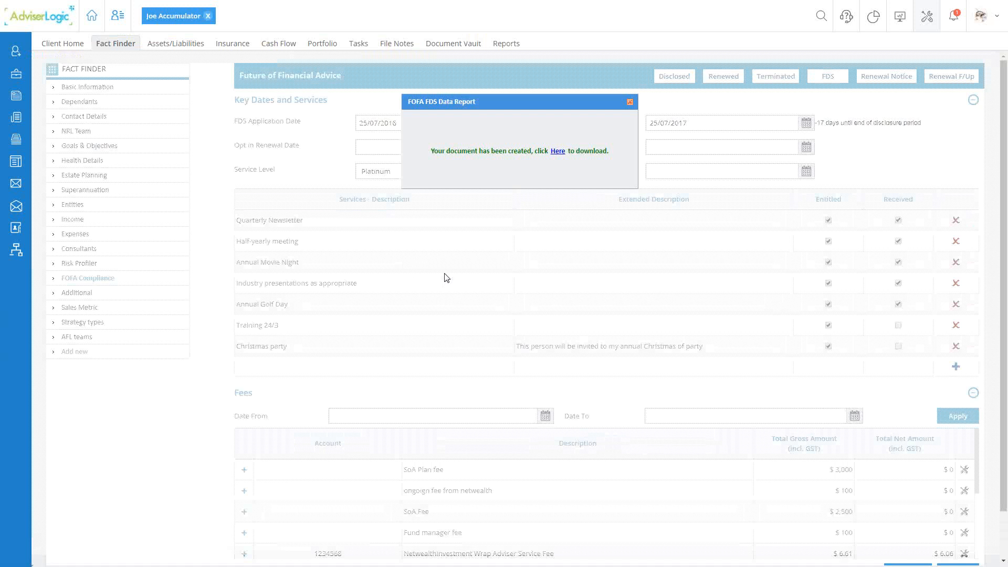
left_click(630, 101)
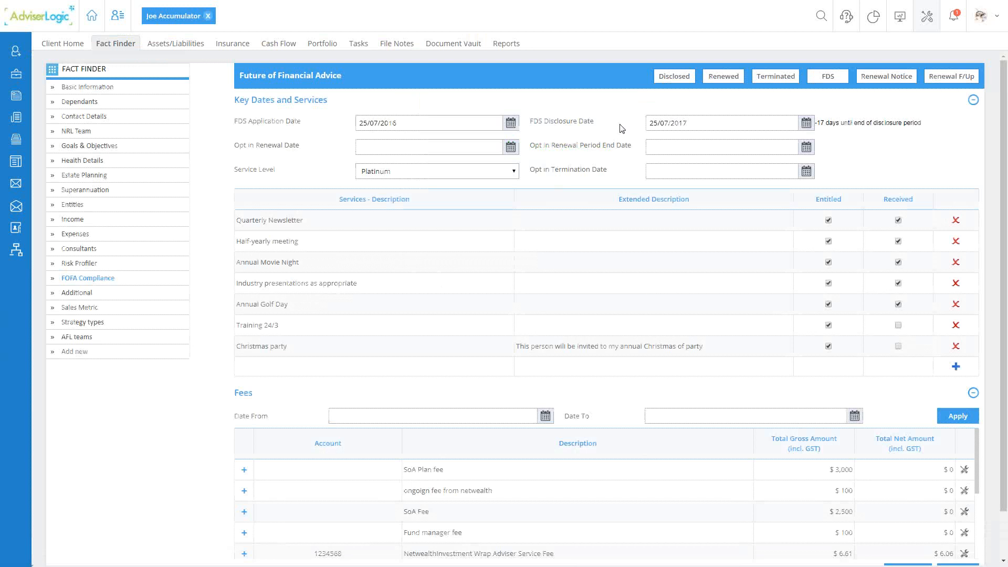
- Record the client's FDS as disclosed, confirming it was presented and choosing to clear the received tickboxes
left_click(675, 79)
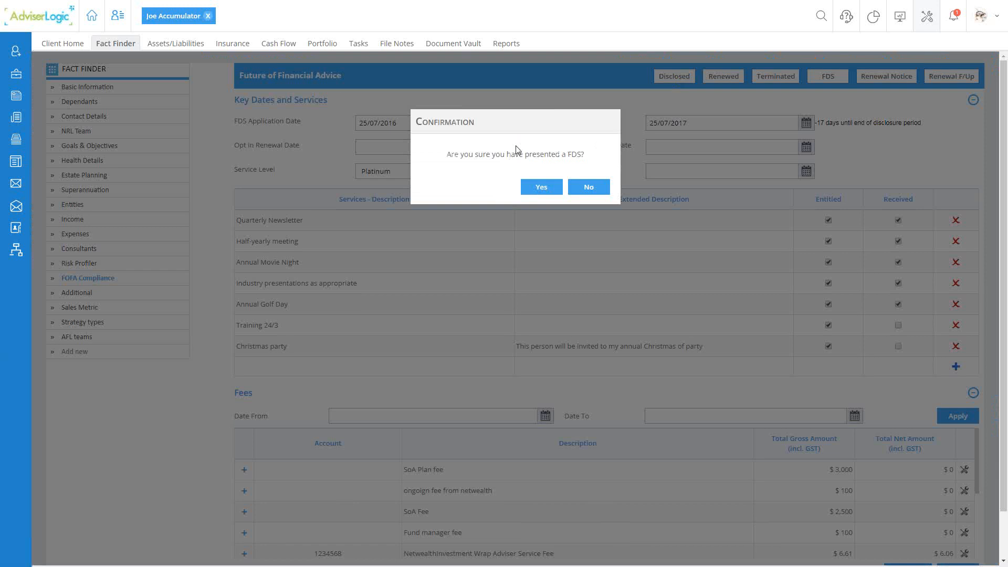
left_click_drag(468, 154, 577, 155)
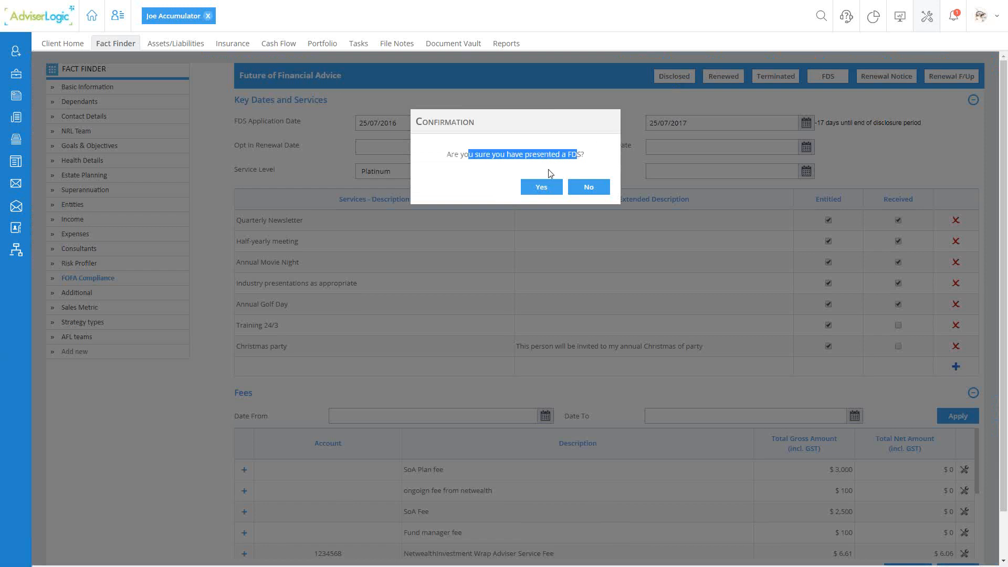
left_click(544, 168)
left_click(540, 187)
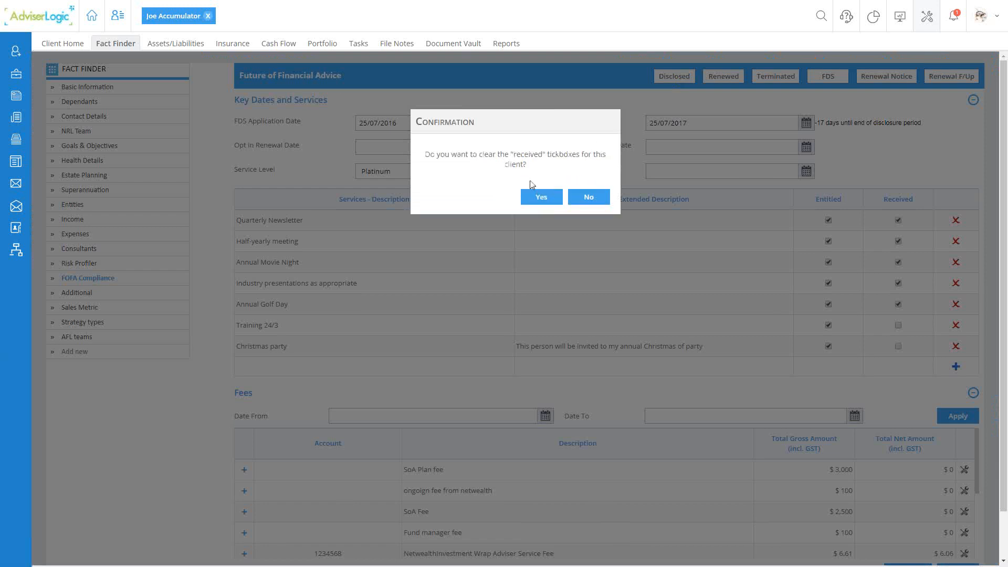
left_click_drag(426, 154, 558, 161)
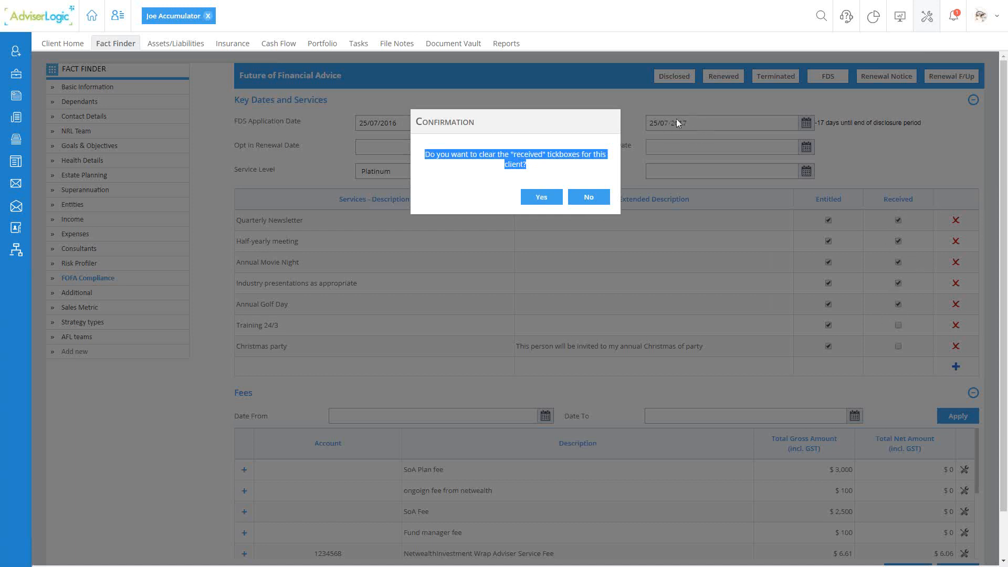
left_click(548, 202)
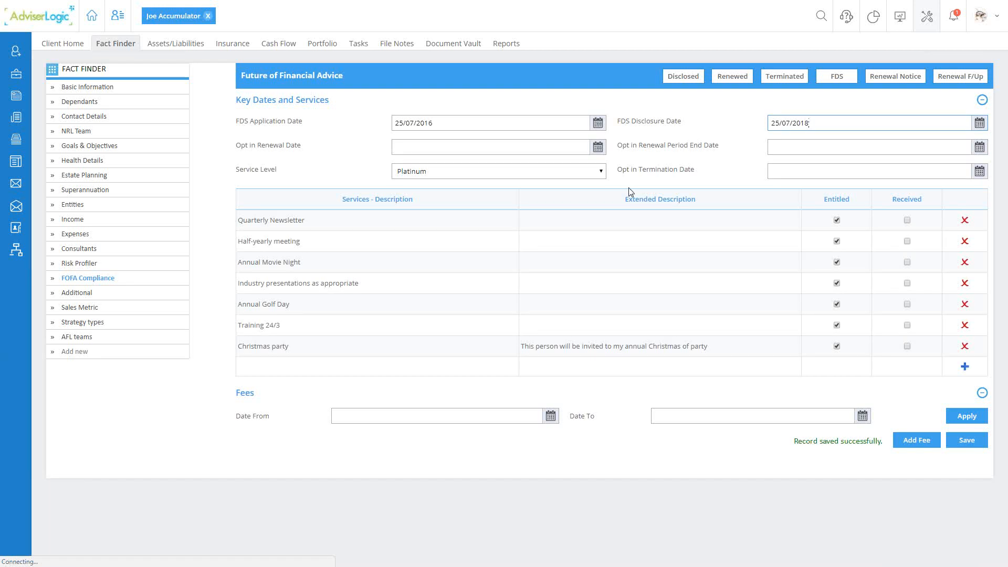
- Open the client's File Notes to check the Fee Disclosure entries
left_click(398, 45)
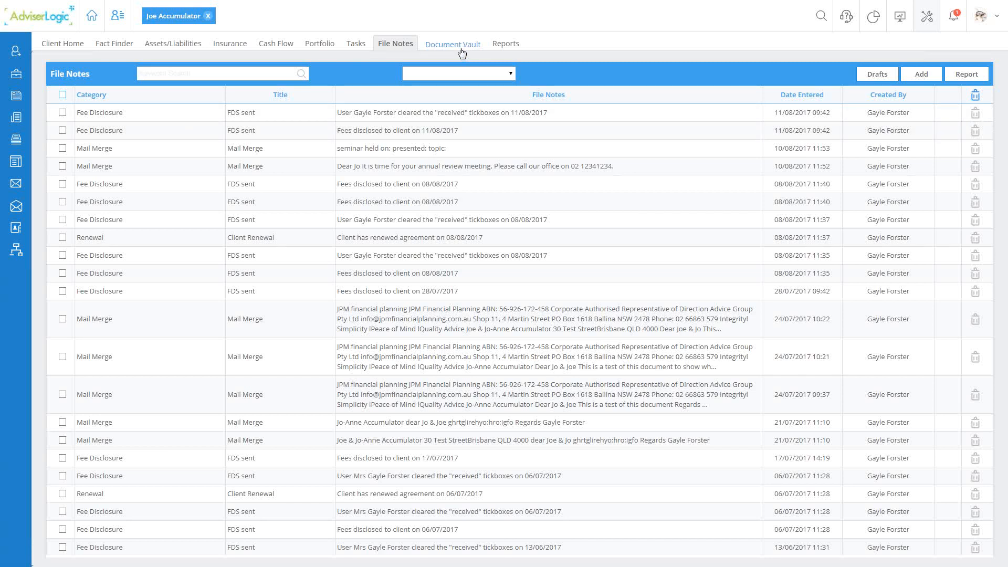
mouse_move(127, 48)
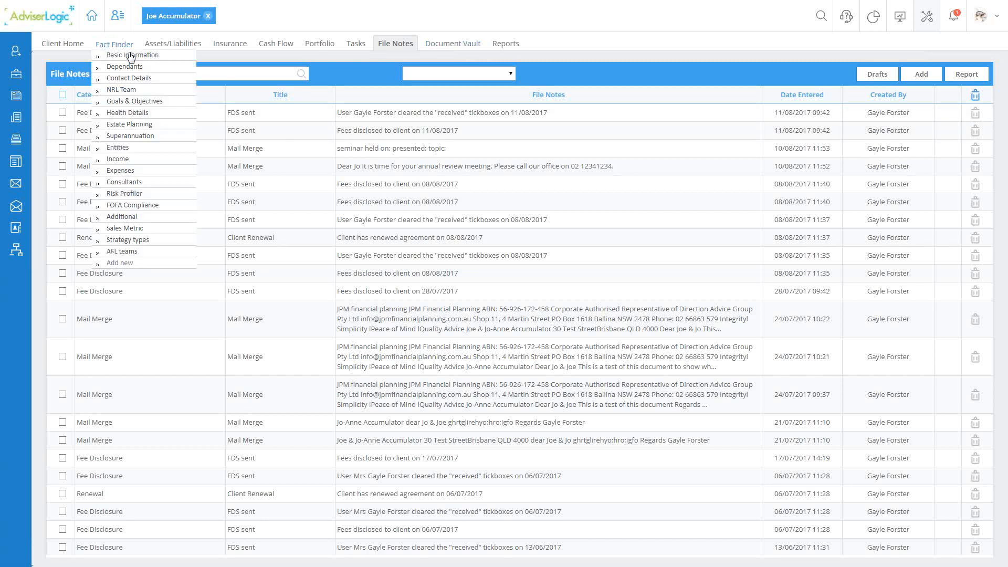
- Generate the client's Renewal Notice from the FOFA Compliance page and close the report dialog without downloading the document
left_click(140, 111)
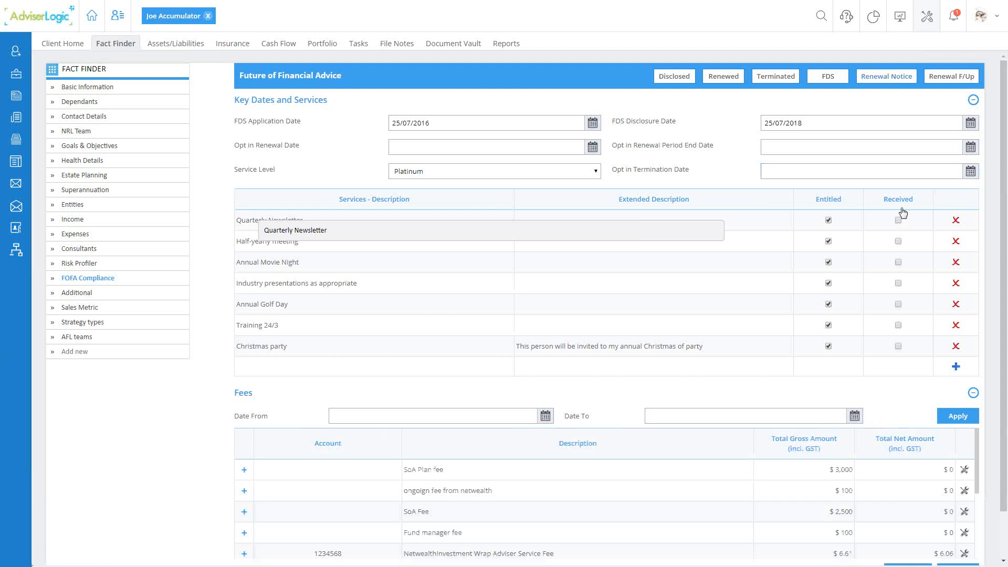
left_click(884, 77)
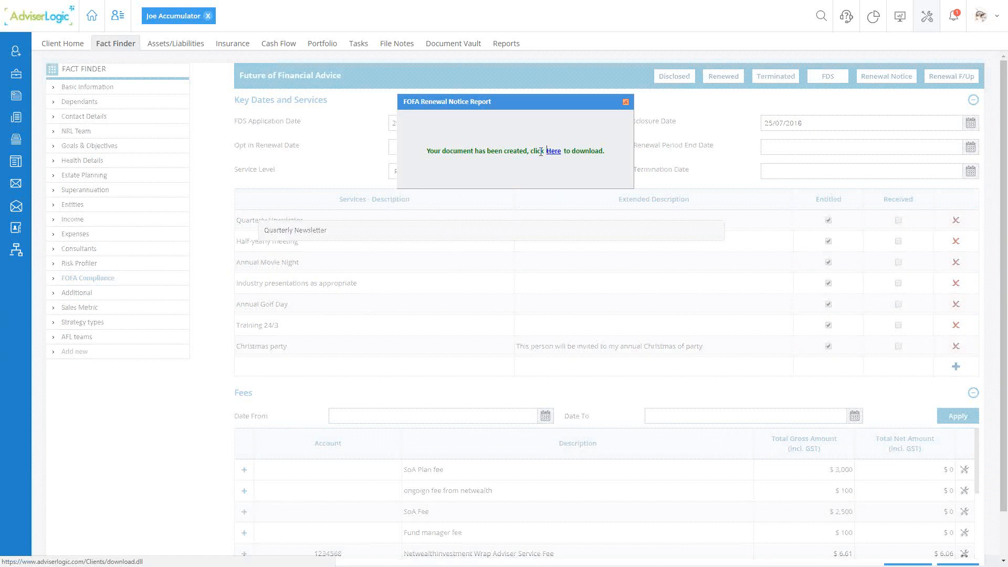
left_click(625, 102)
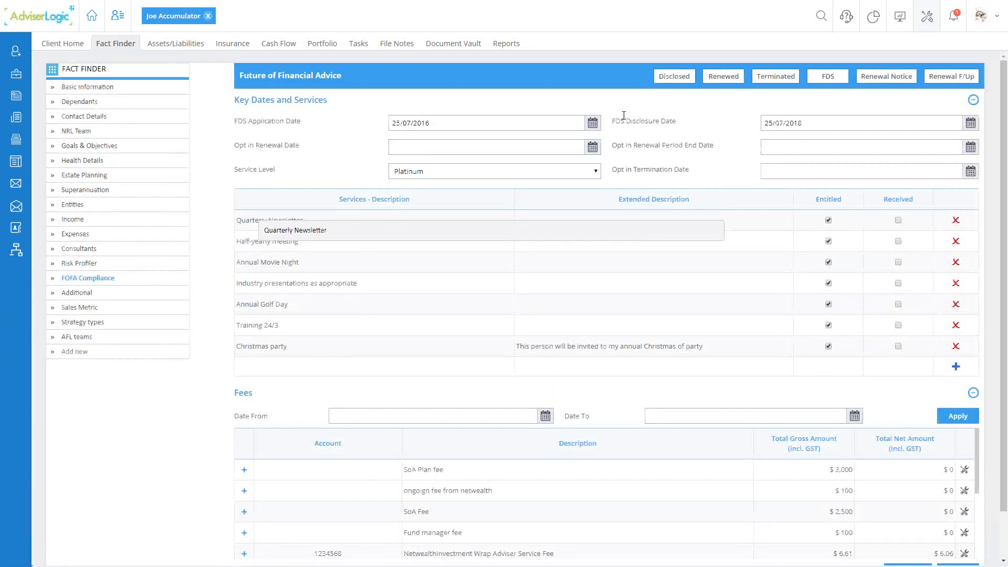
- Record the client as renewed, confirming the renewed relationship and choosing to clear the received tickboxes
left_click(719, 77)
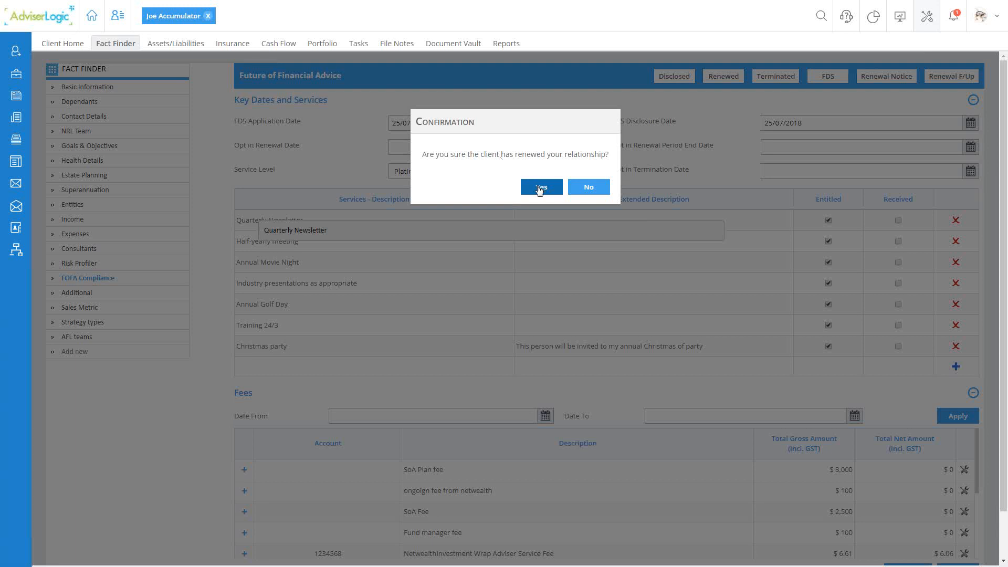
left_click(540, 185)
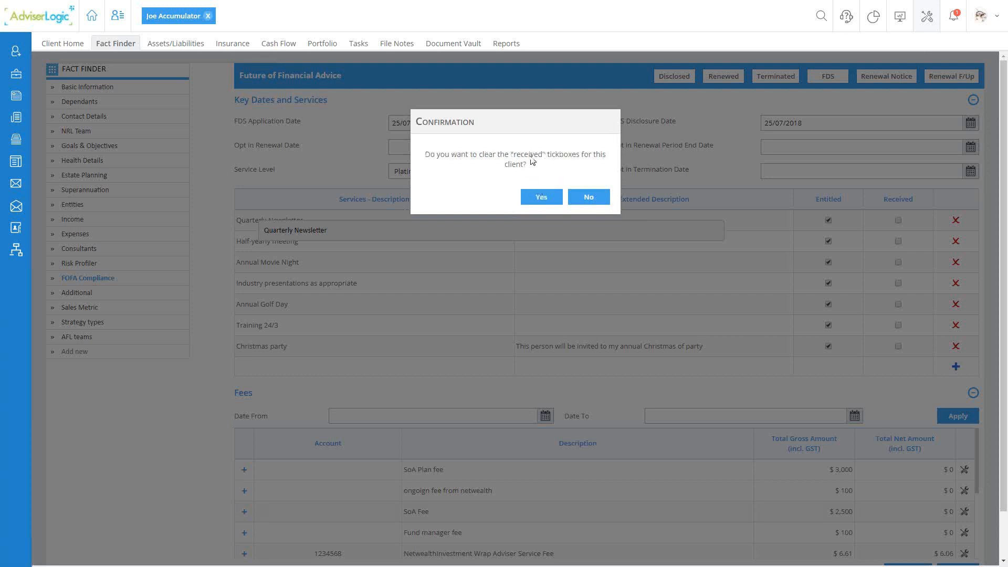
left_click(540, 198)
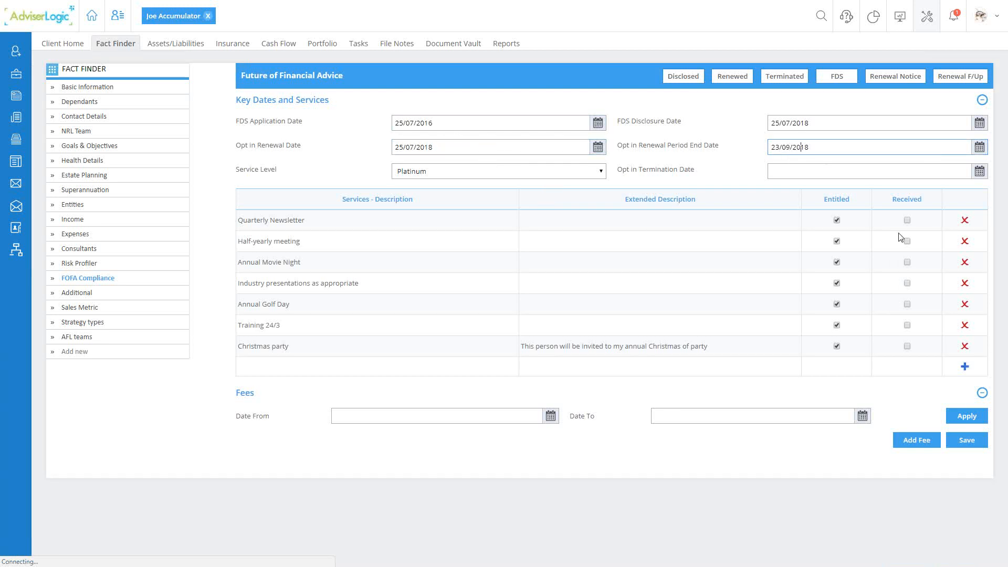
left_click(387, 50)
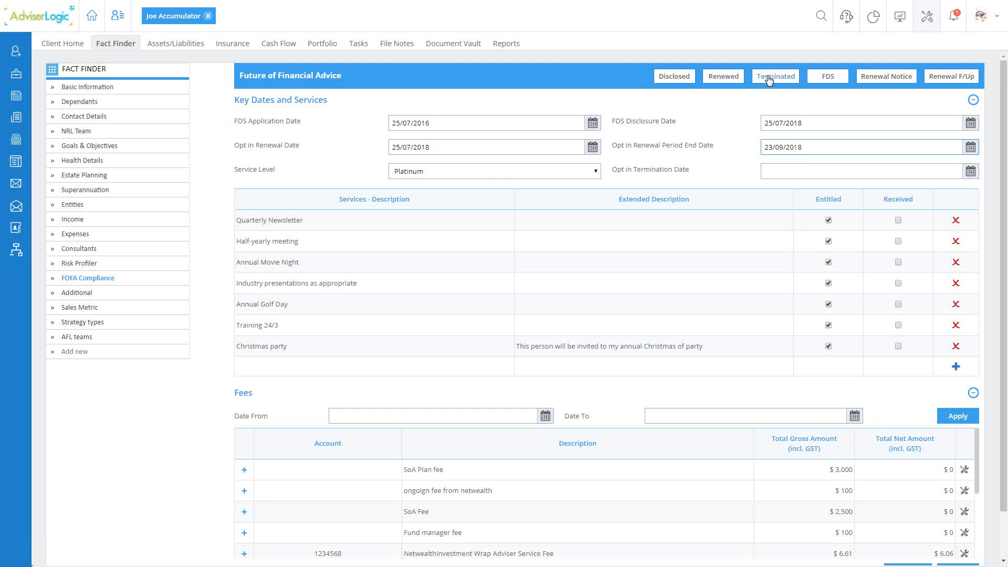
left_click(786, 172)
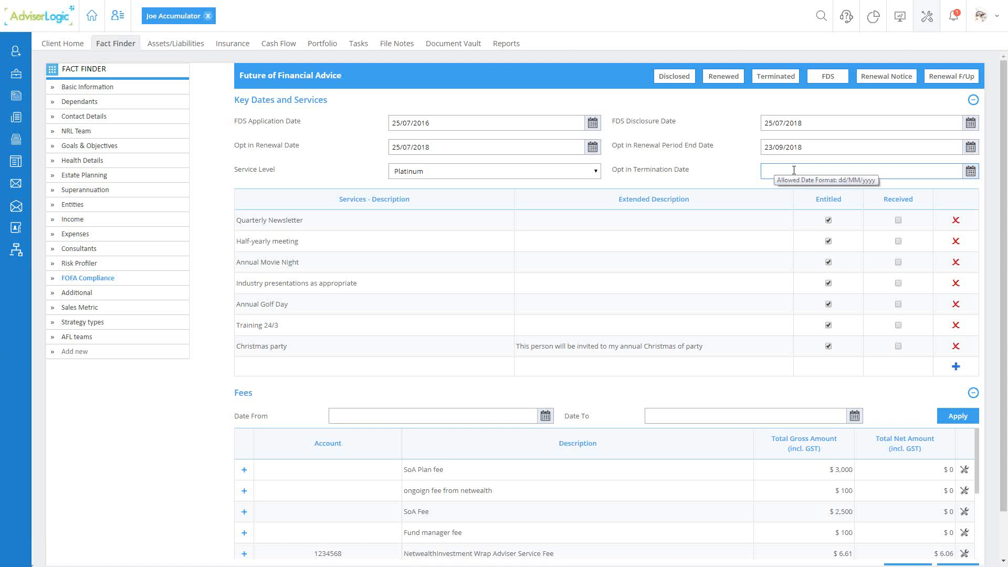
mouse_move(403, 50)
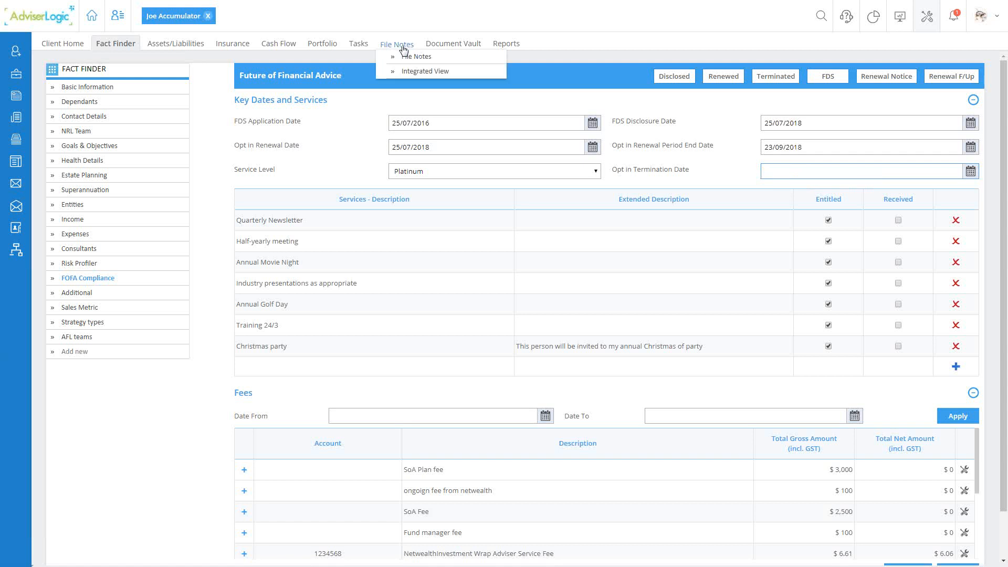
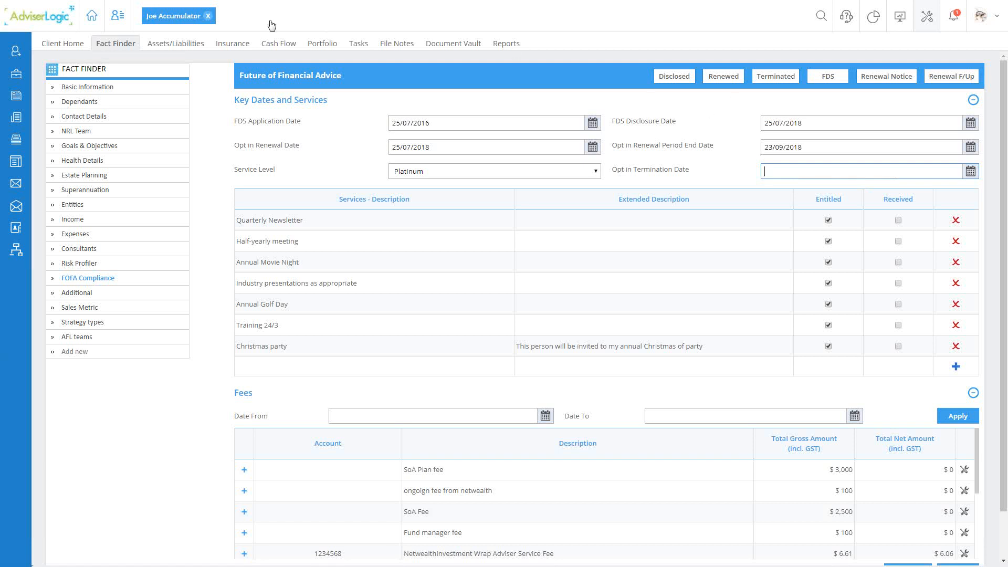
- Close the client record and open Bulk FDS from the Compliance including FOFA tools
left_click(207, 16)
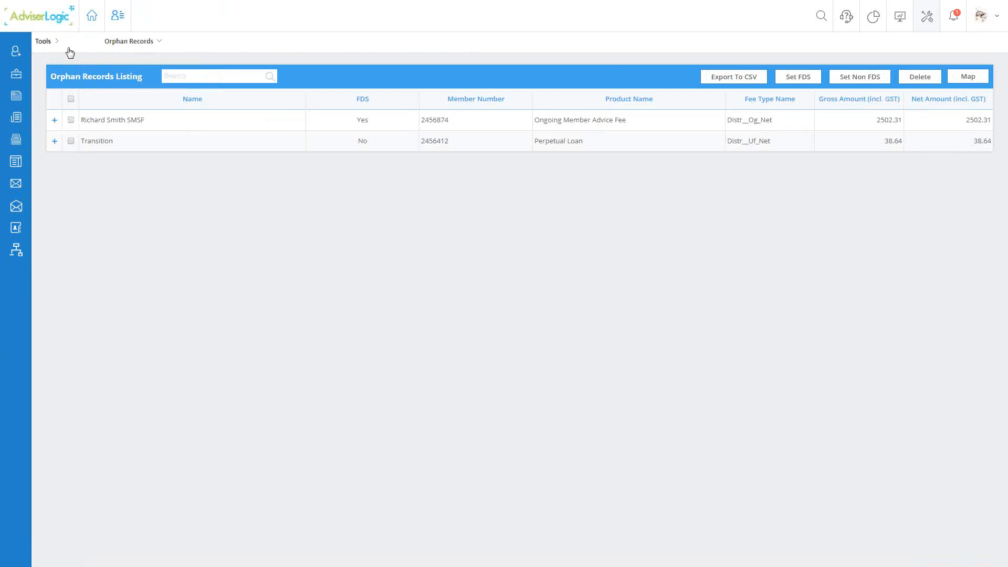
left_click(45, 42)
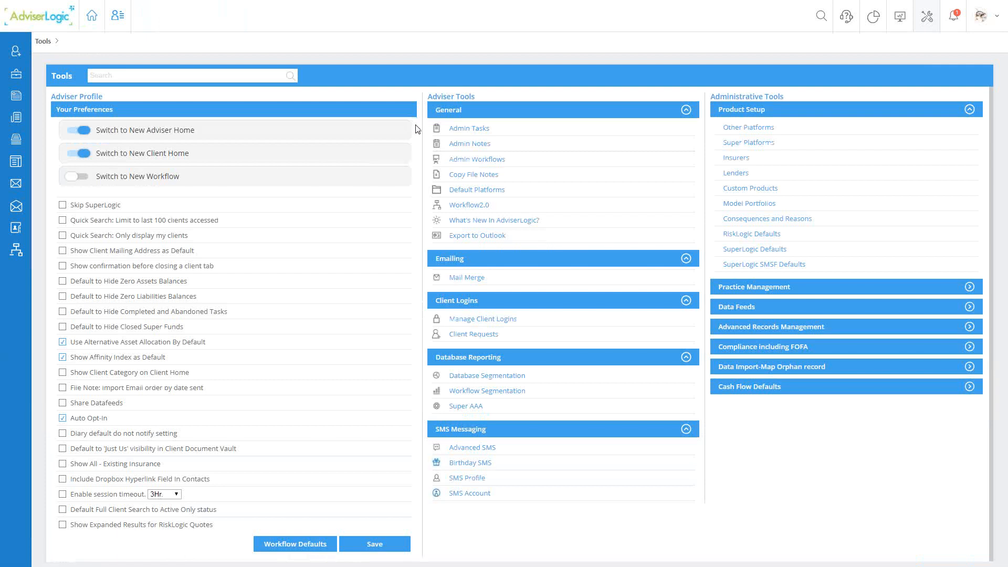
left_click(753, 348)
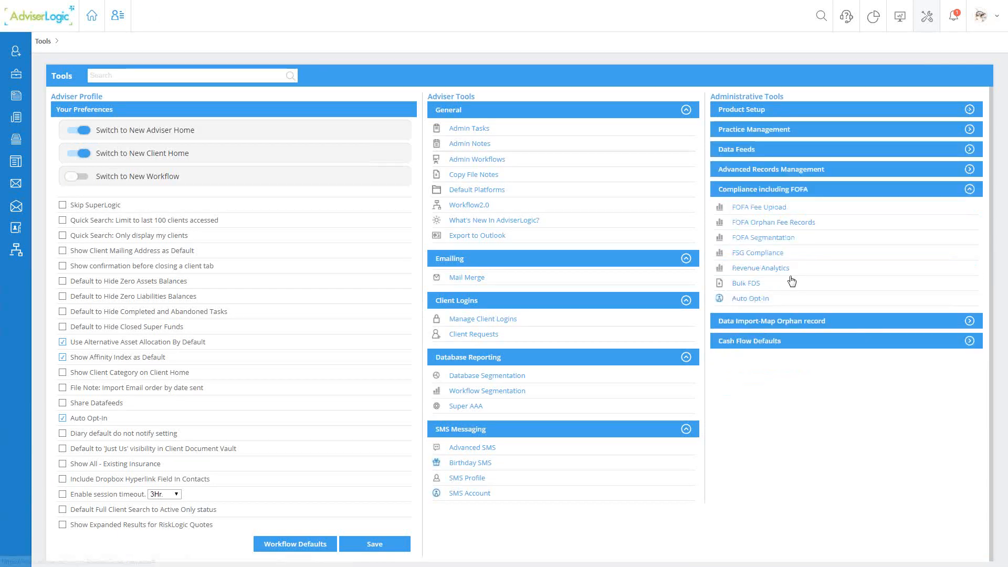
left_click(744, 285)
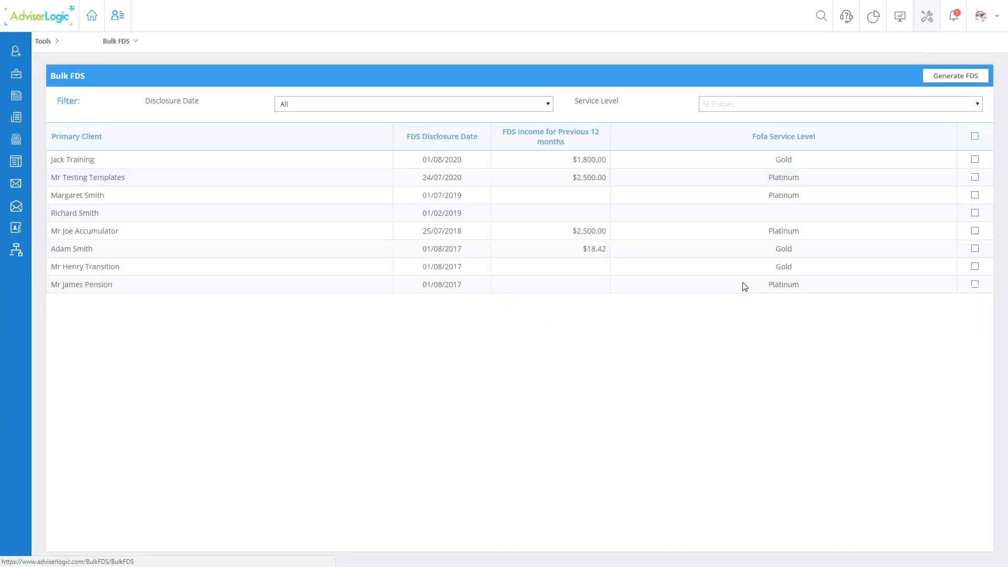
- Examine the Disclosure Date and Service Level filter options and the income and service level columns of the Bulk FDS list
left_click(332, 107)
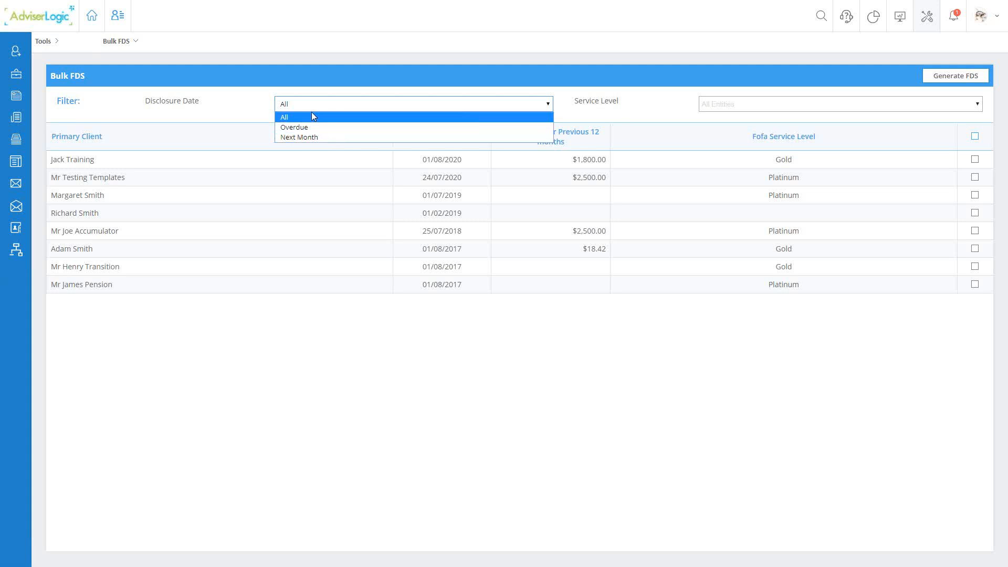
left_click(575, 103)
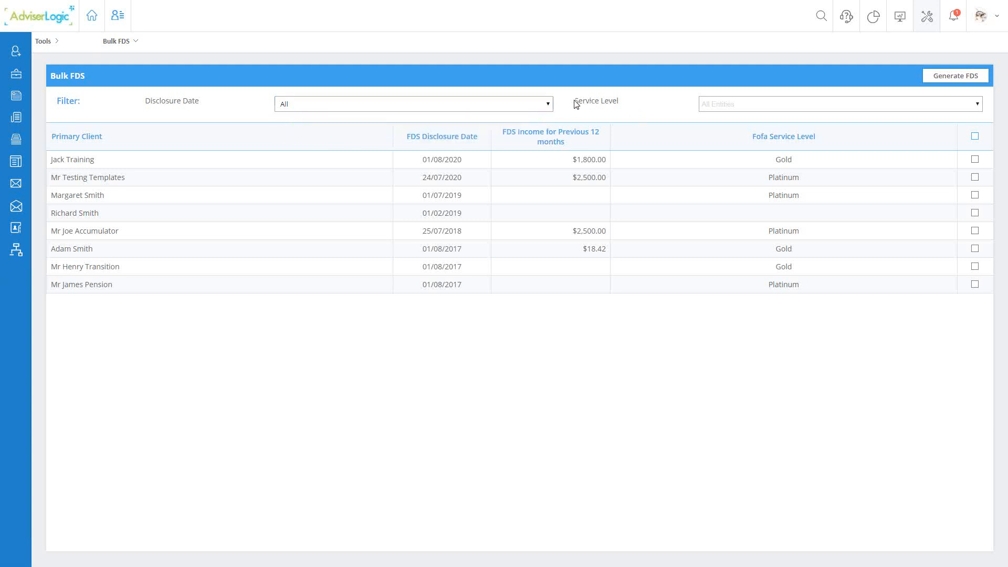
left_click_drag(576, 103, 636, 104)
left_click(717, 105)
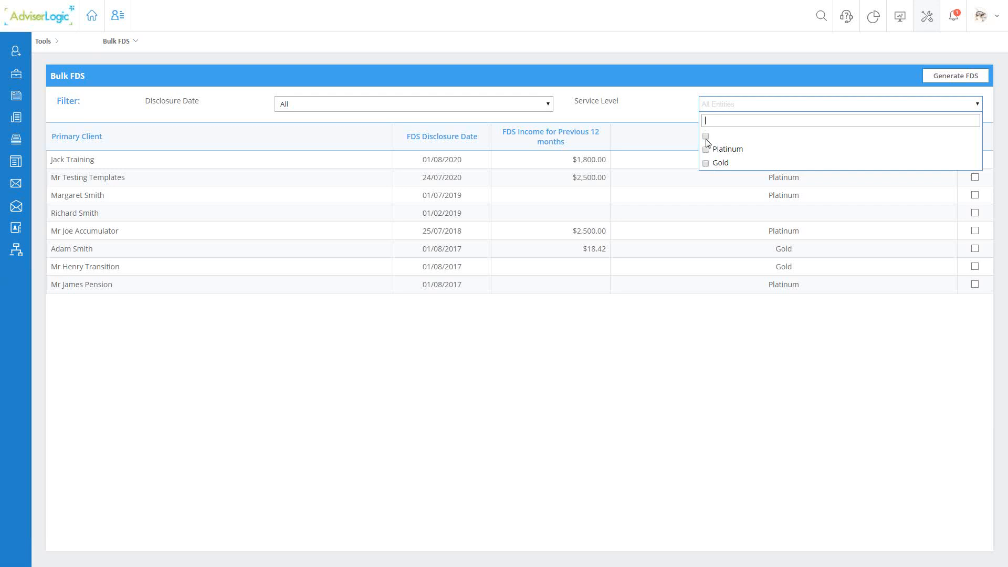
left_click(678, 113)
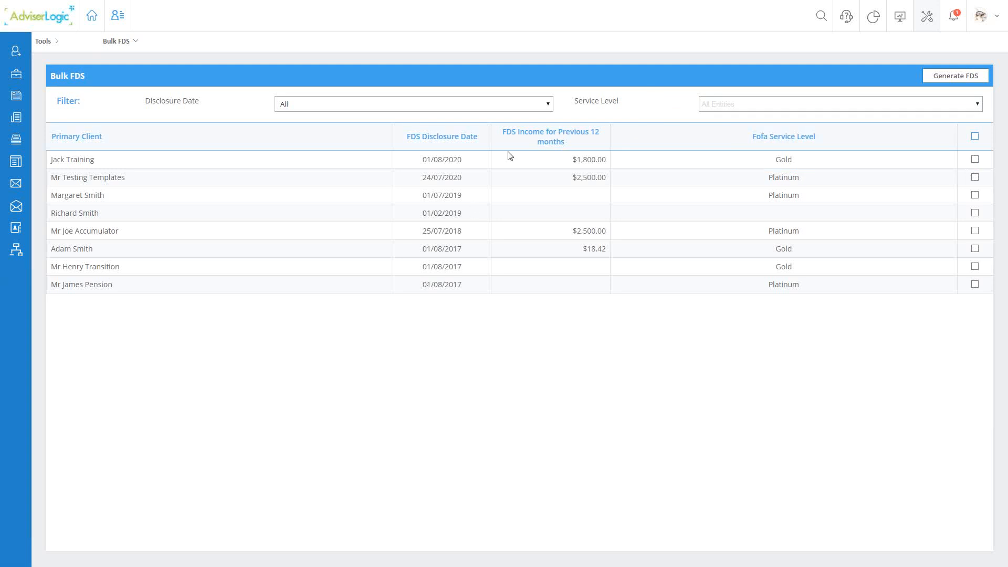
left_click_drag(504, 132, 558, 153)
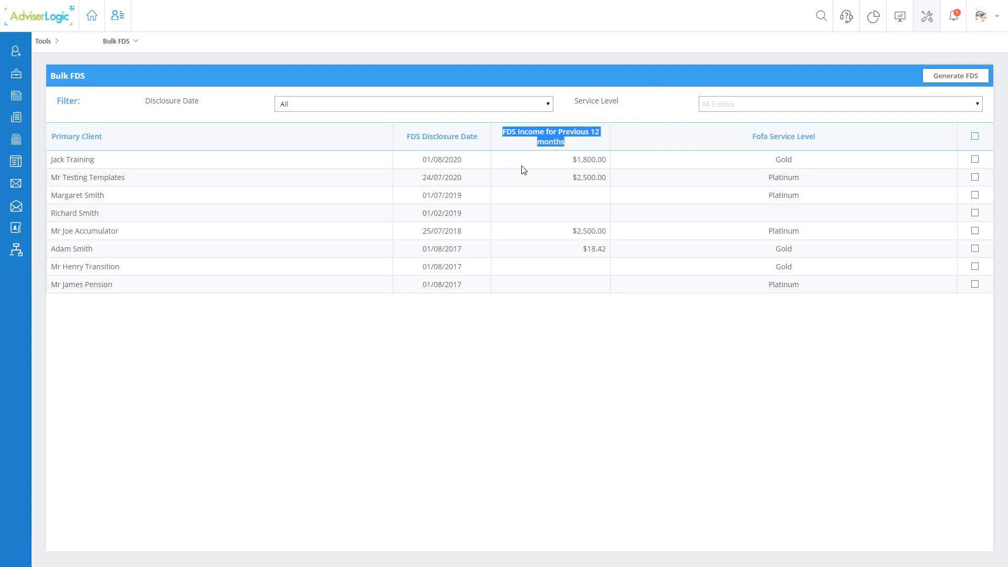
left_click_drag(754, 134, 821, 142)
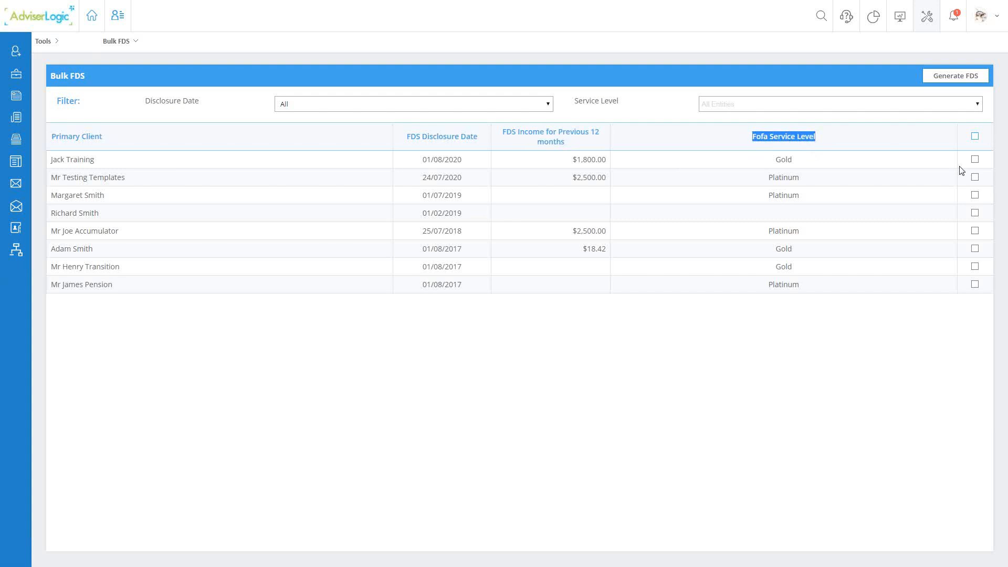
- Generate Fee Disclosure Statements for all listed clients, choosing to record file notes and roll the FDS Disclosure Date forward 12 months
left_click(975, 159)
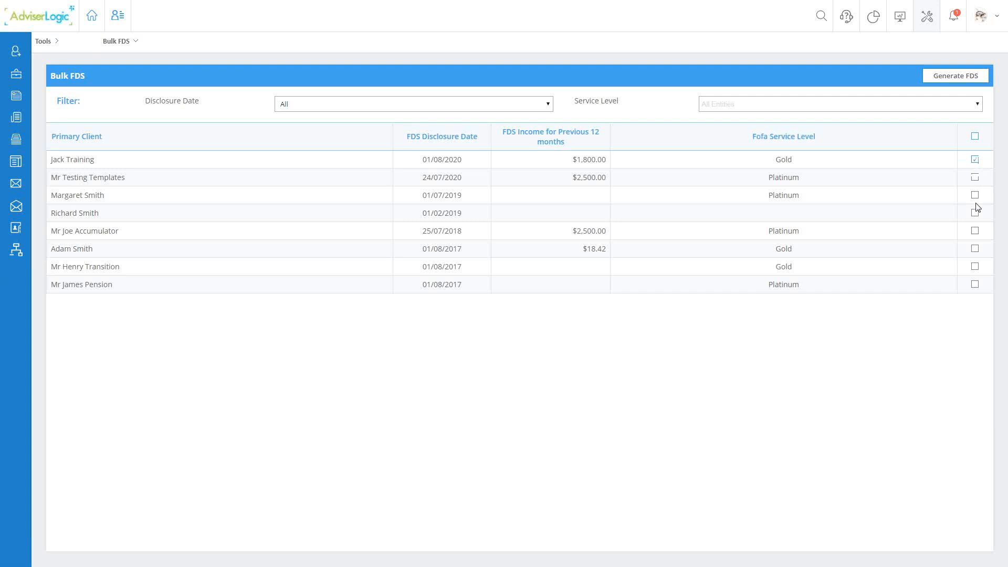
left_click(975, 231)
left_click(976, 267)
left_click(975, 136)
left_click(956, 76)
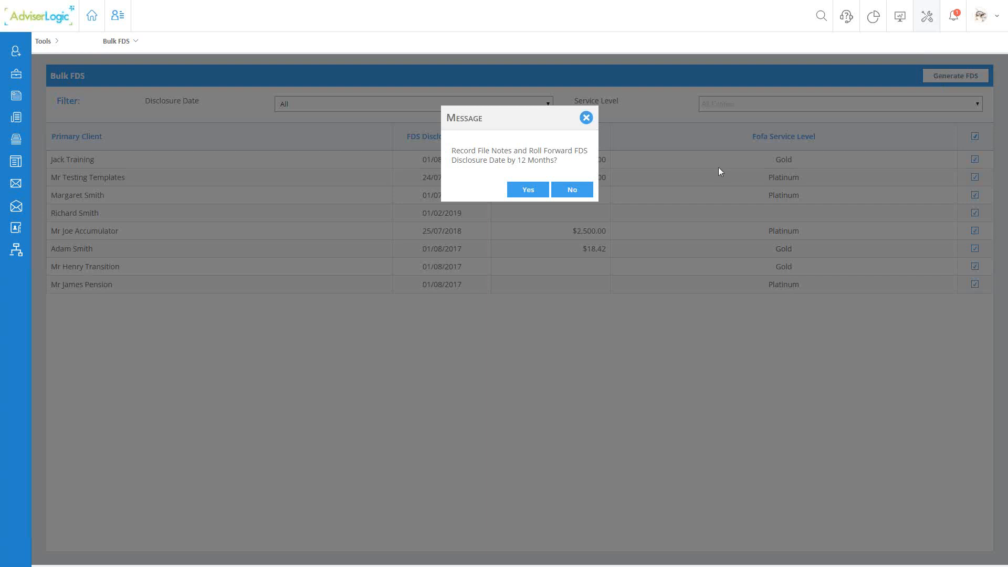
left_click_drag(451, 150, 558, 160)
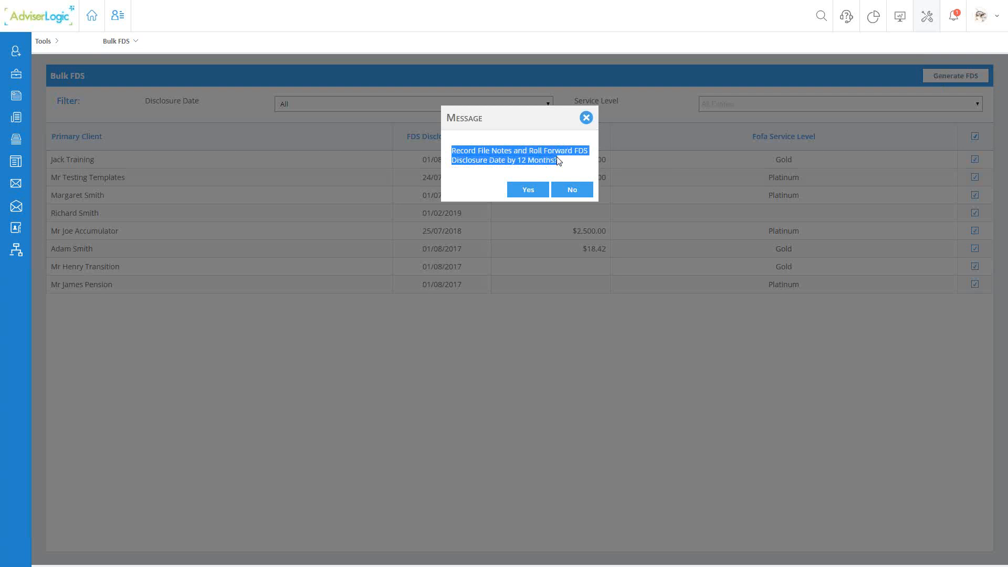
left_click(529, 190)
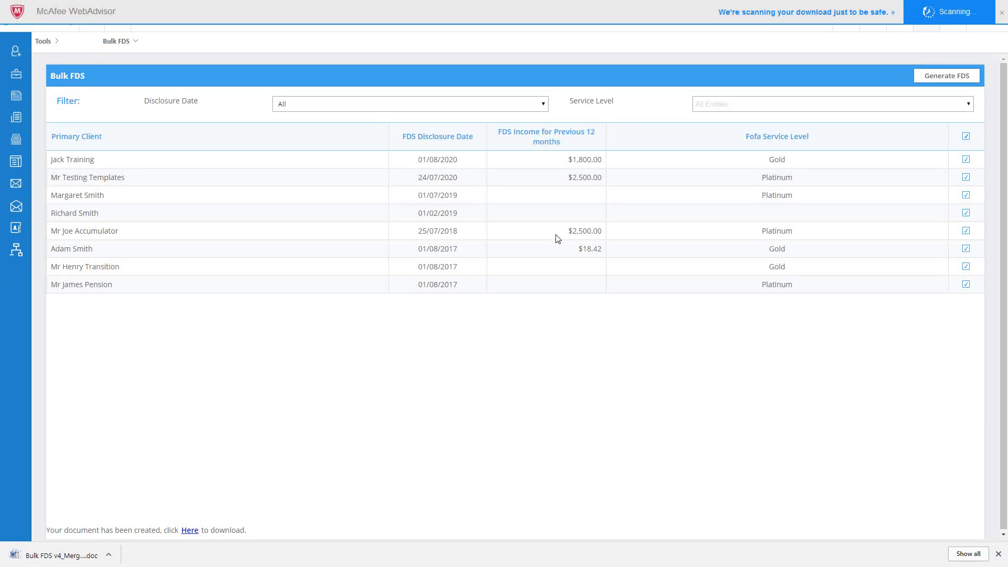
- Open the downloaded Bulk FDS document in Word and examine the first statement's client details, period dates, fees and services
left_click(58, 556)
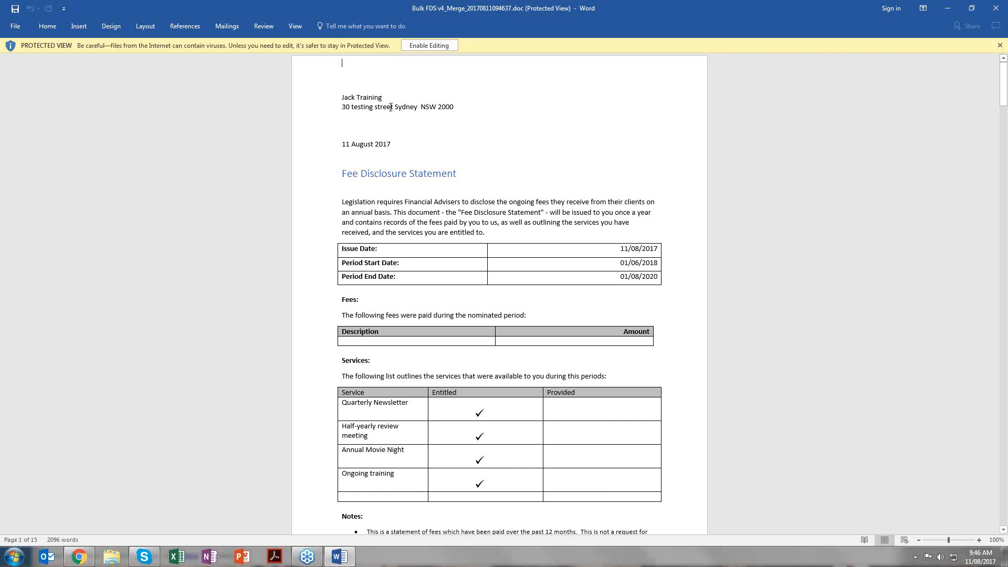
left_click_drag(342, 97, 464, 115)
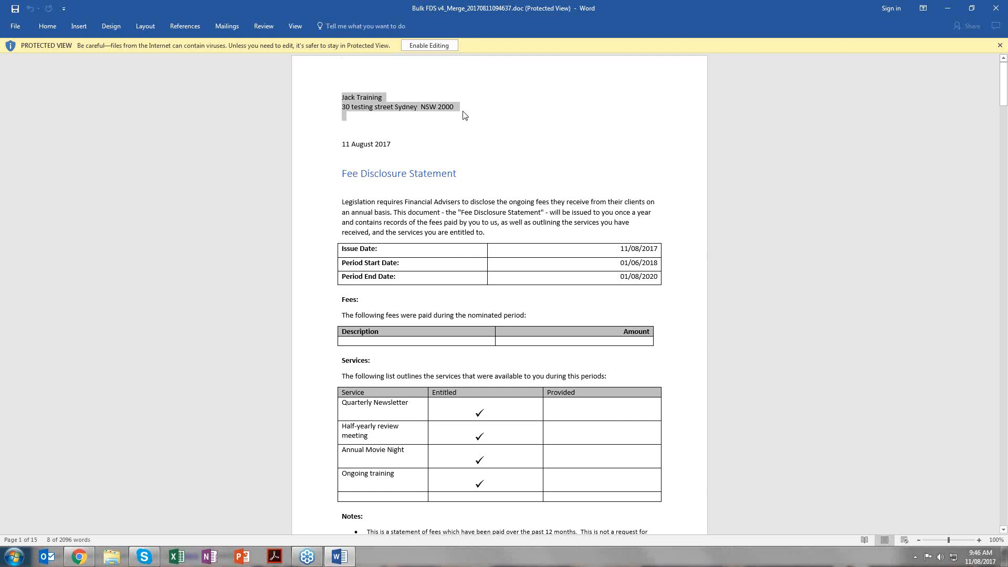
scroll(410, 115, "down", 1)
scroll(375, 121, "down", 1)
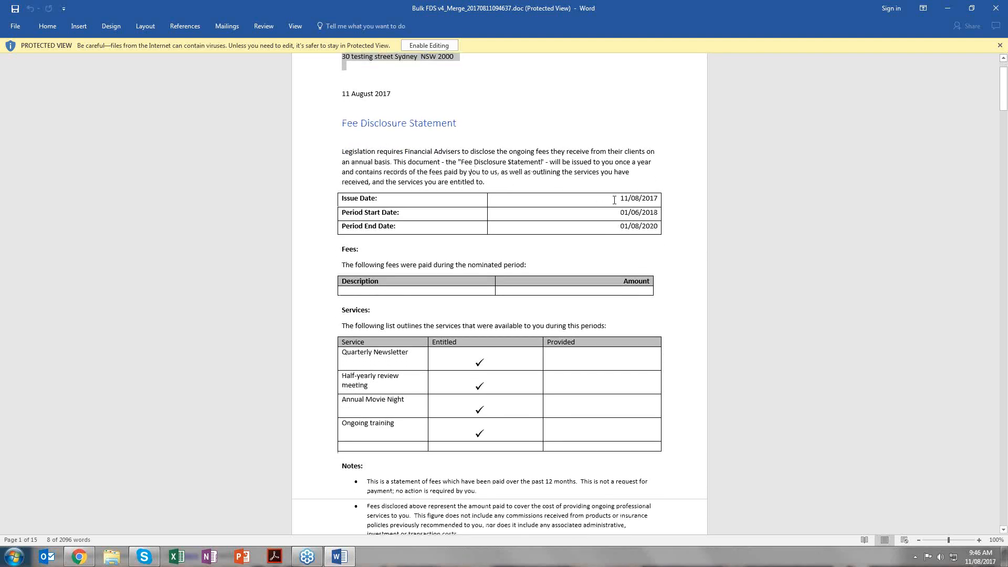
left_click_drag(623, 212, 644, 231)
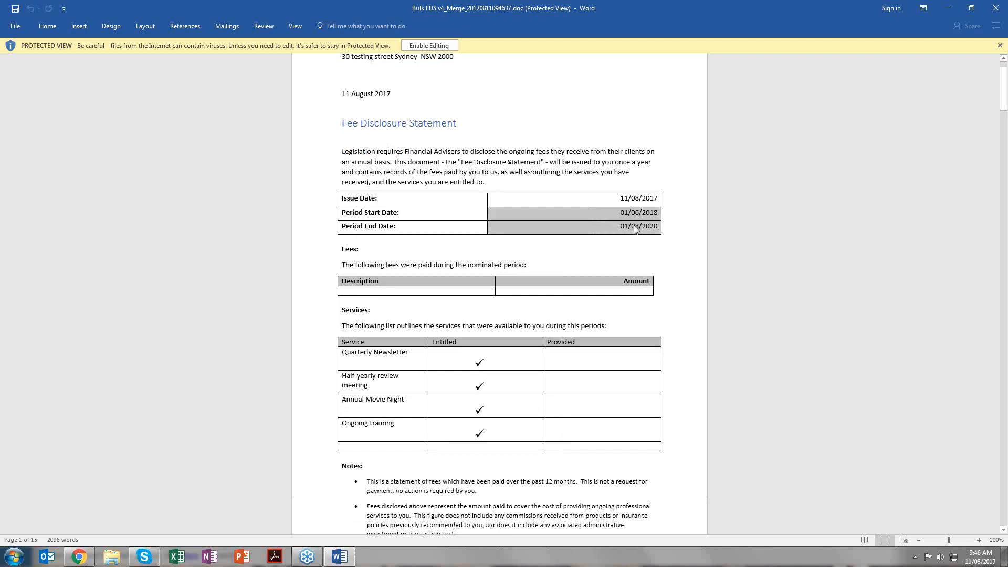
scroll(623, 218, "down", 2)
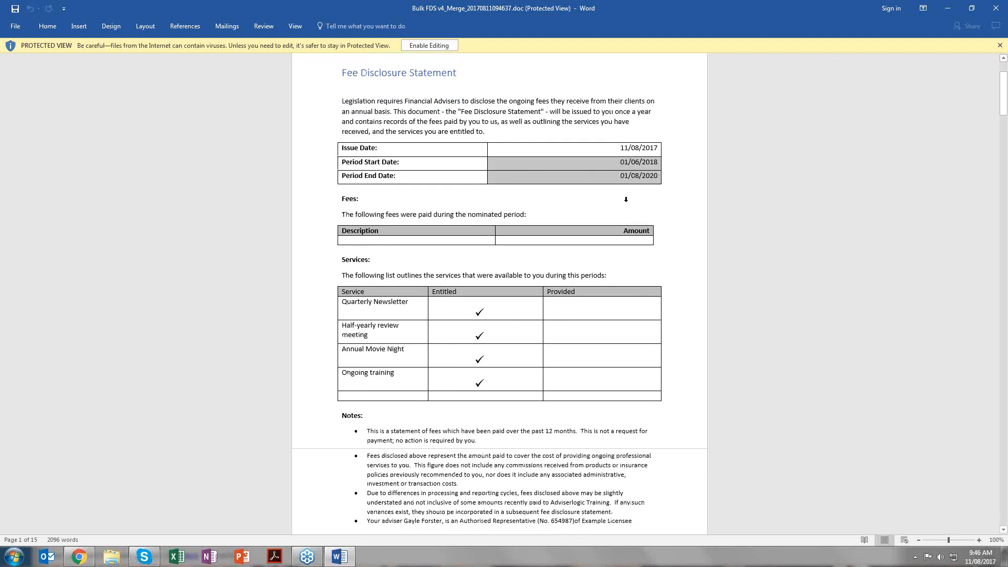
scroll(626, 199, "down", 2)
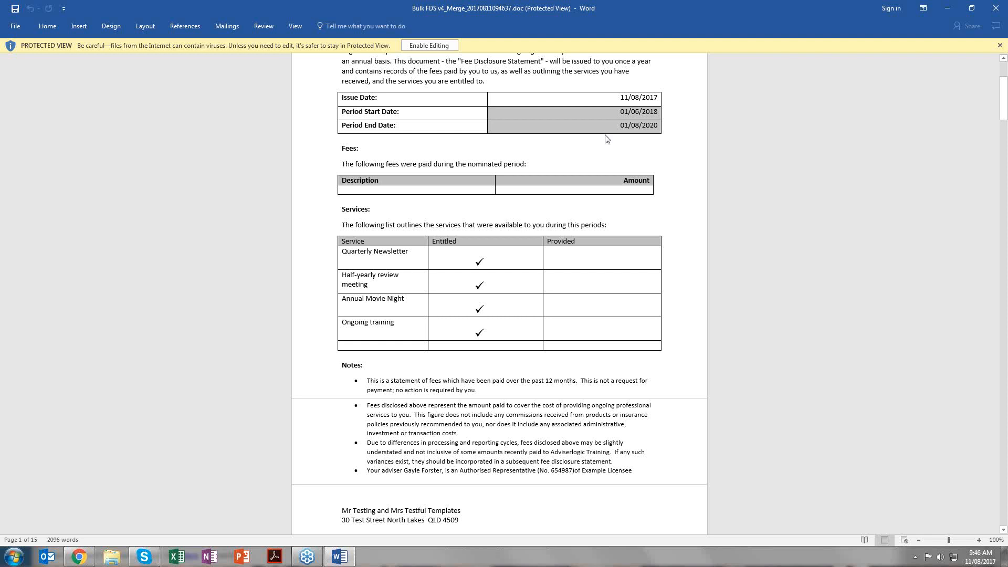
left_click_drag(490, 189, 585, 189)
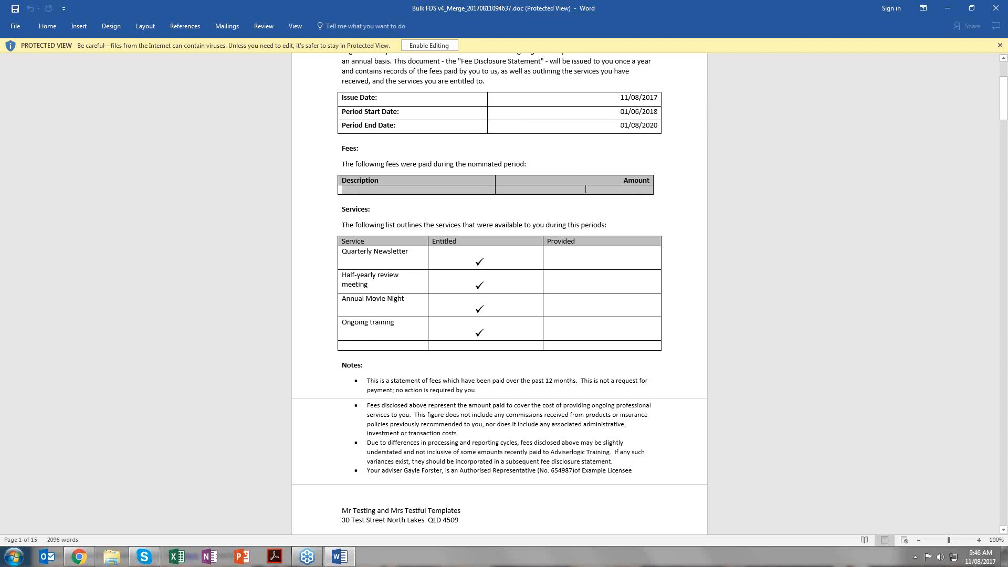
left_click_drag(463, 257, 589, 323)
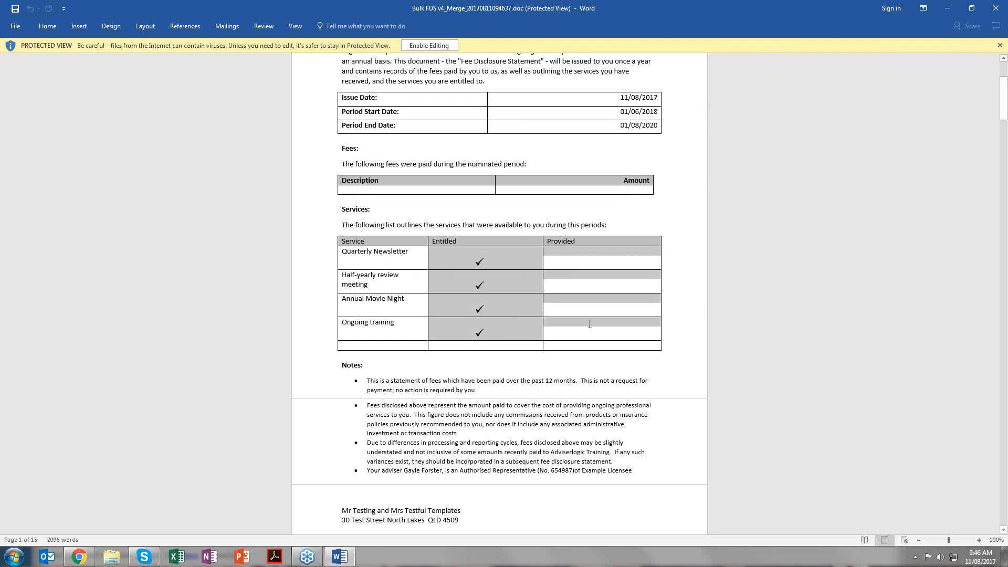
- Look through the other clients' Fee Disclosure Statements in the merged document, and switch back to AdviserLogic in Chrome
scroll(504, 286, "down", 5)
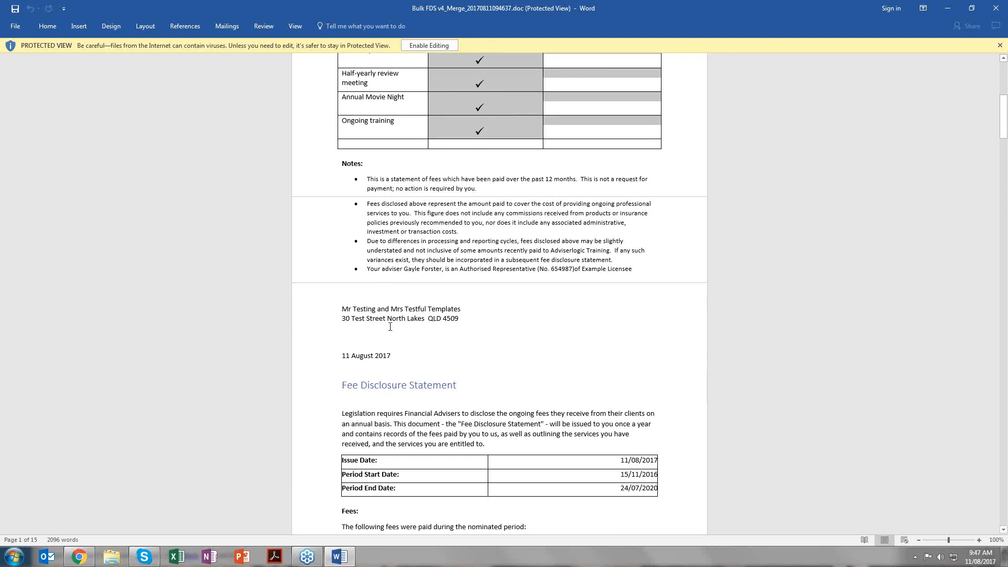
scroll(390, 326, "down", 4)
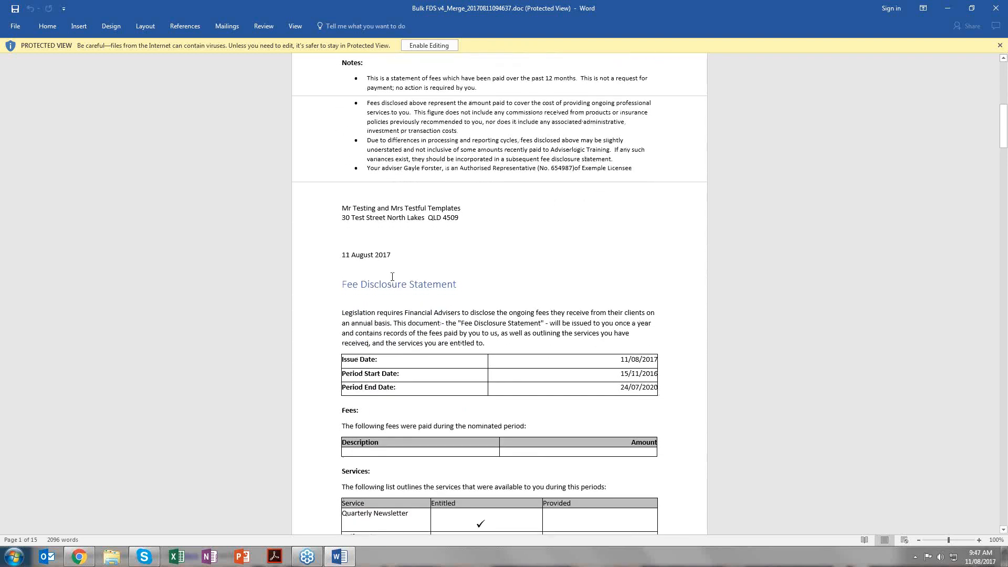
scroll(402, 261, "down", 7)
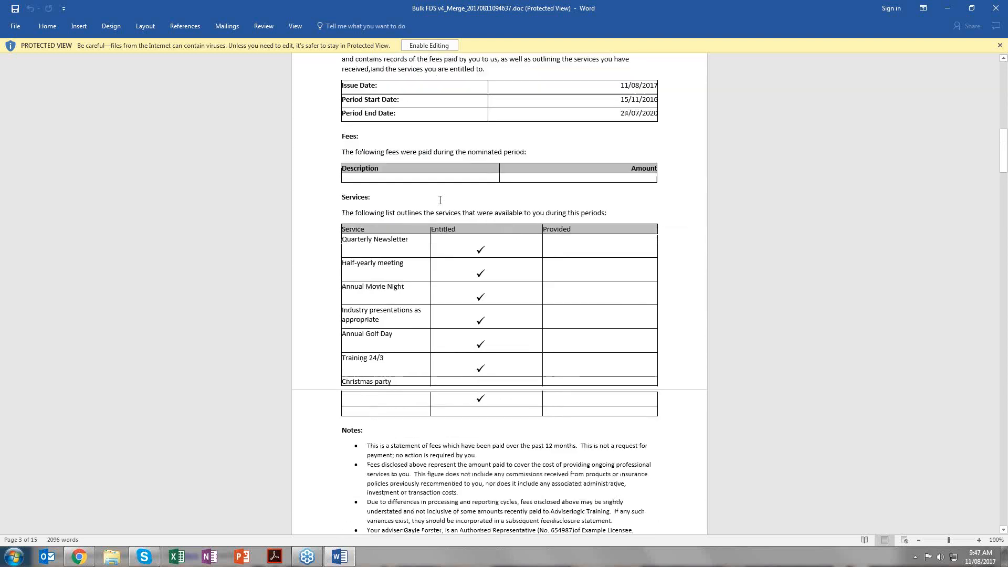
scroll(440, 200, "down", 9)
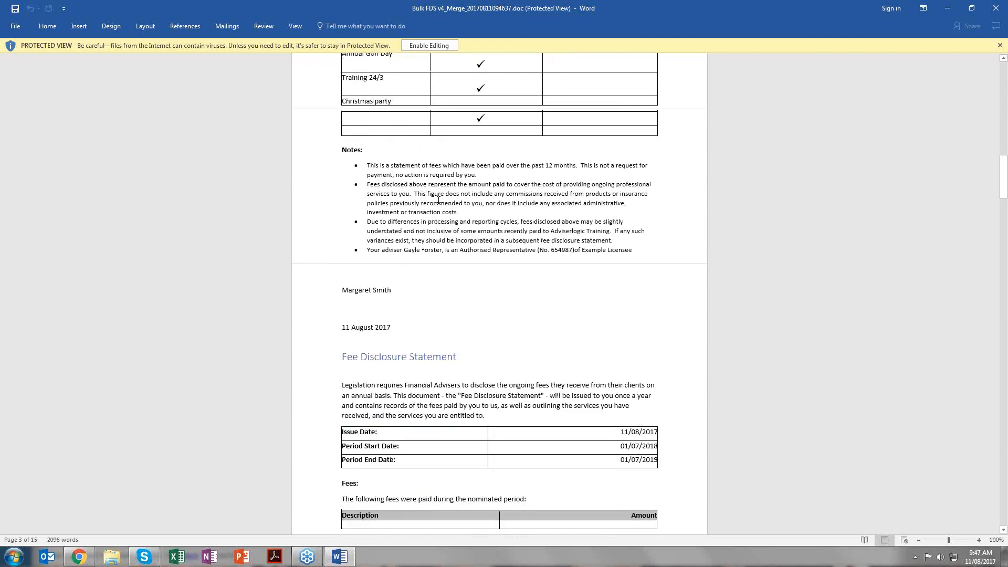
scroll(439, 200, "down", 8)
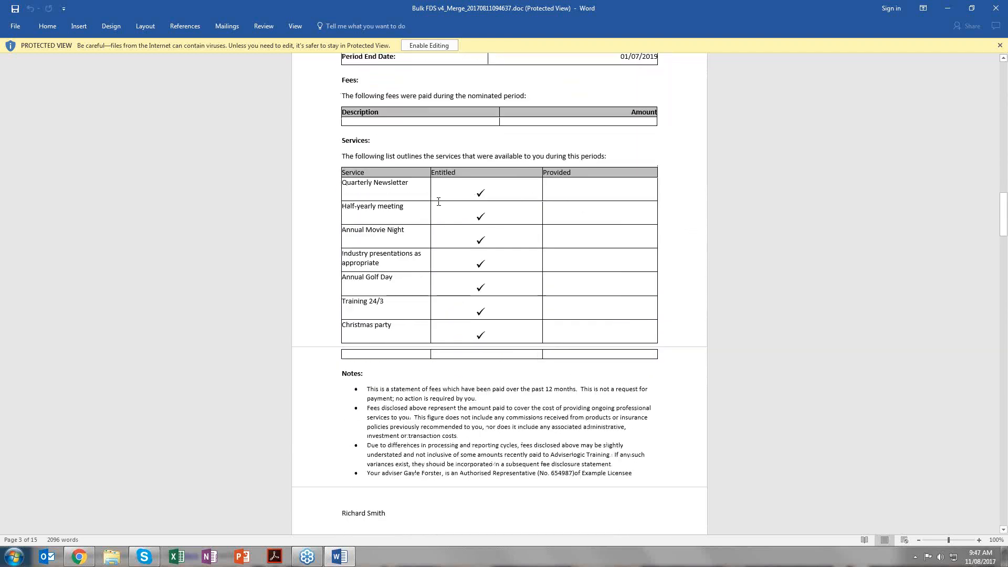
scroll(439, 201, "down", 9)
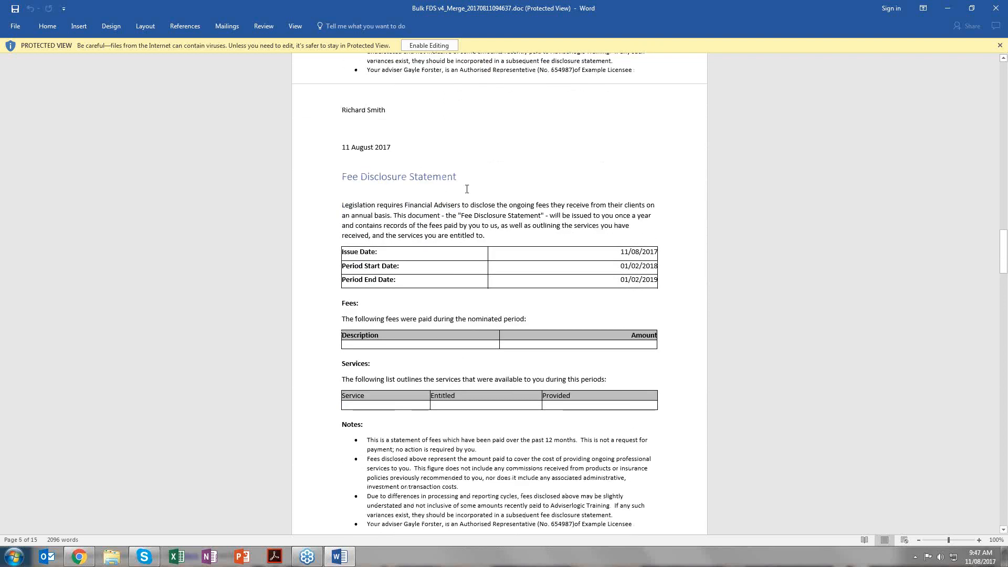
scroll(466, 189, "down", 11)
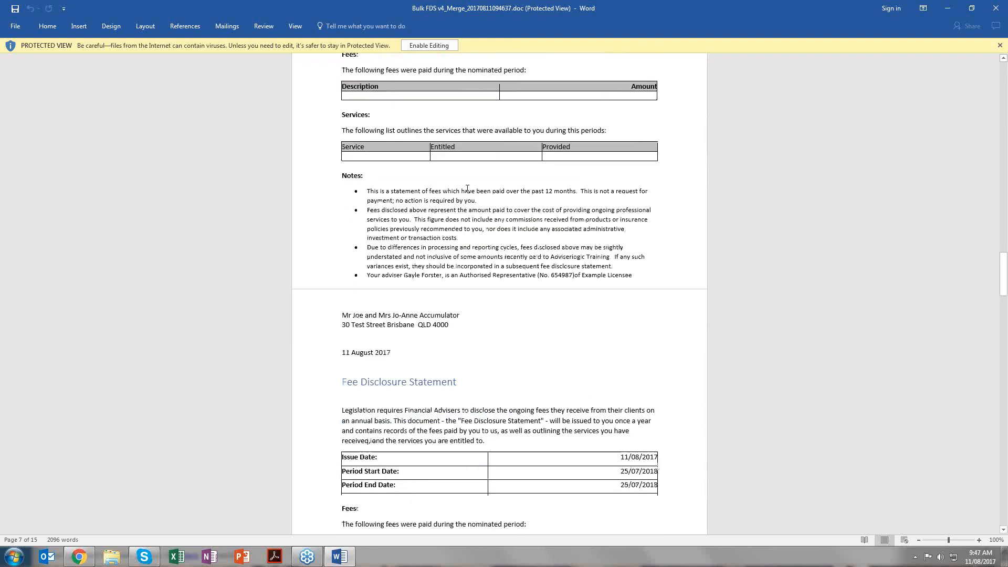
scroll(467, 189, "down", 3)
scroll(467, 188, "down", 5)
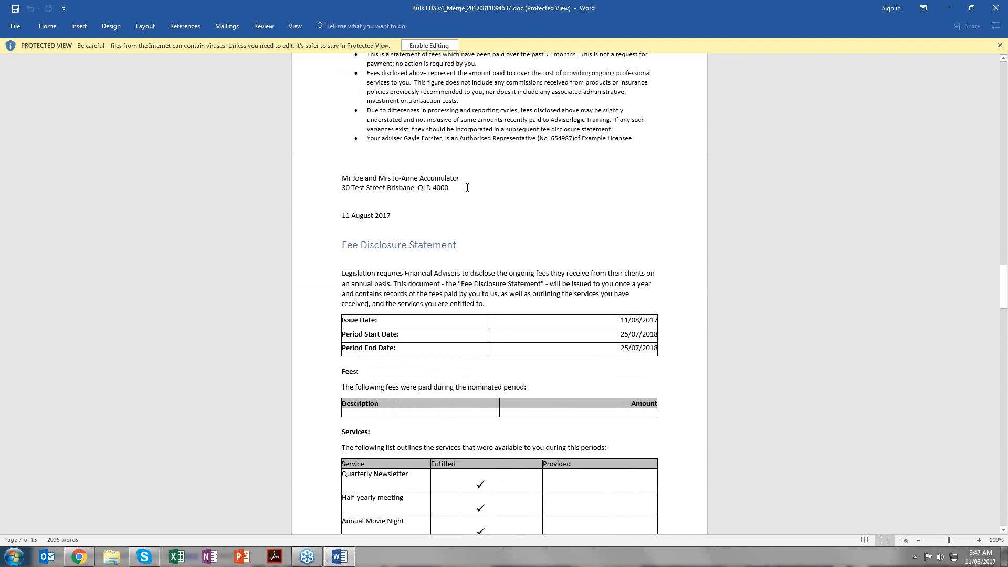
scroll(468, 186, "down", 9)
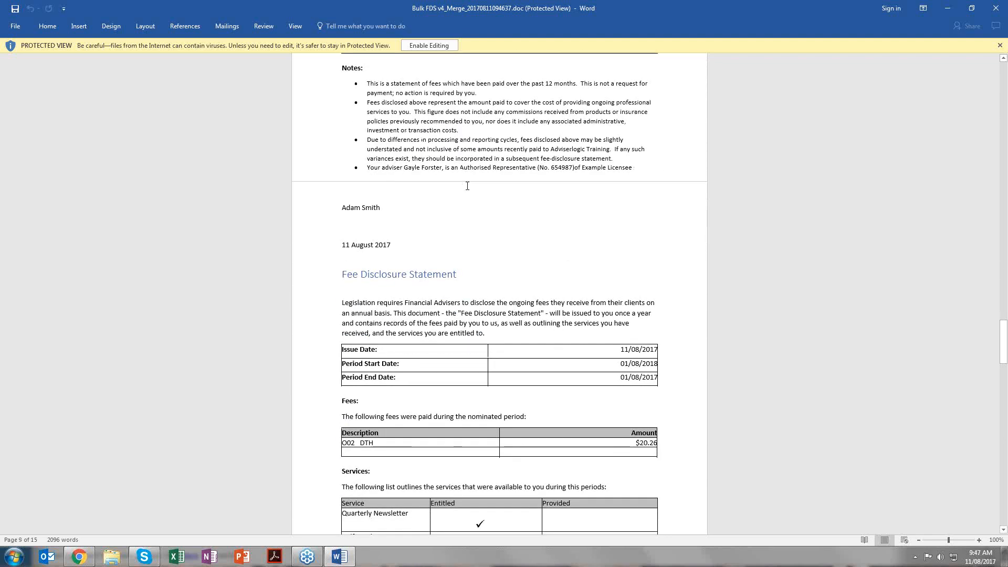
scroll(467, 186, "down", 5)
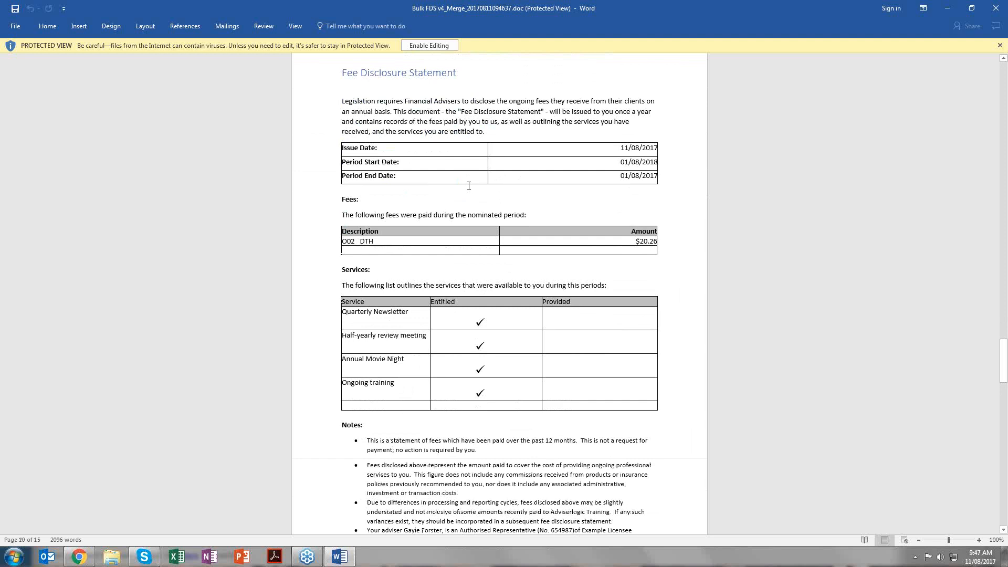
left_click(79, 556)
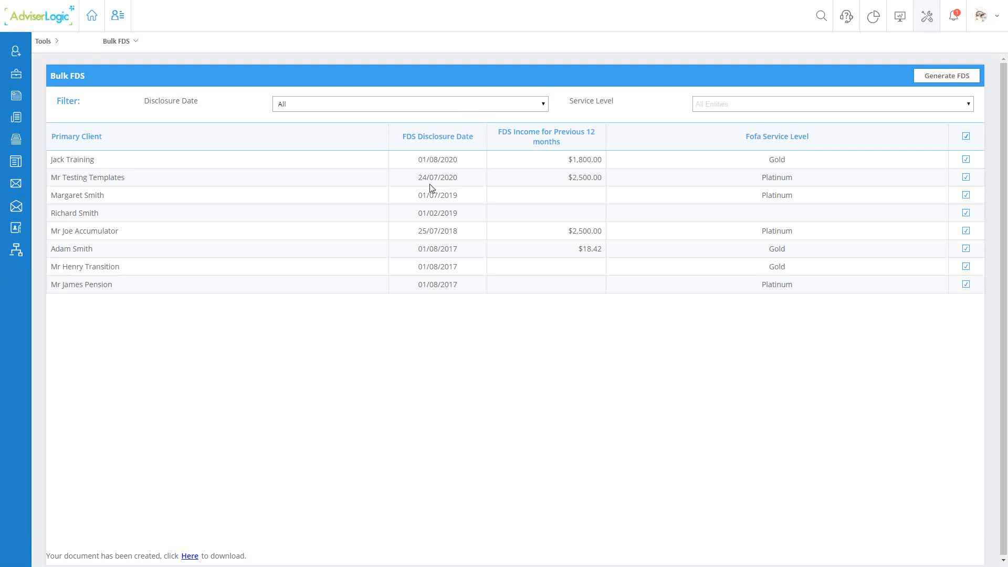
- Open the Practice Management categories from the administrative tools to review the category types, including FOFA Service Level
left_click(68, 30)
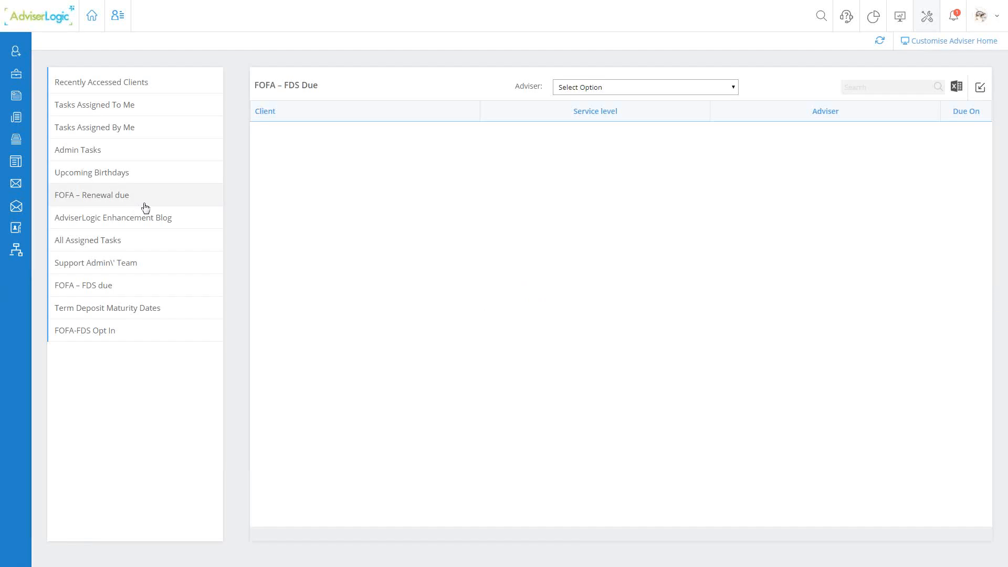
left_click(927, 21)
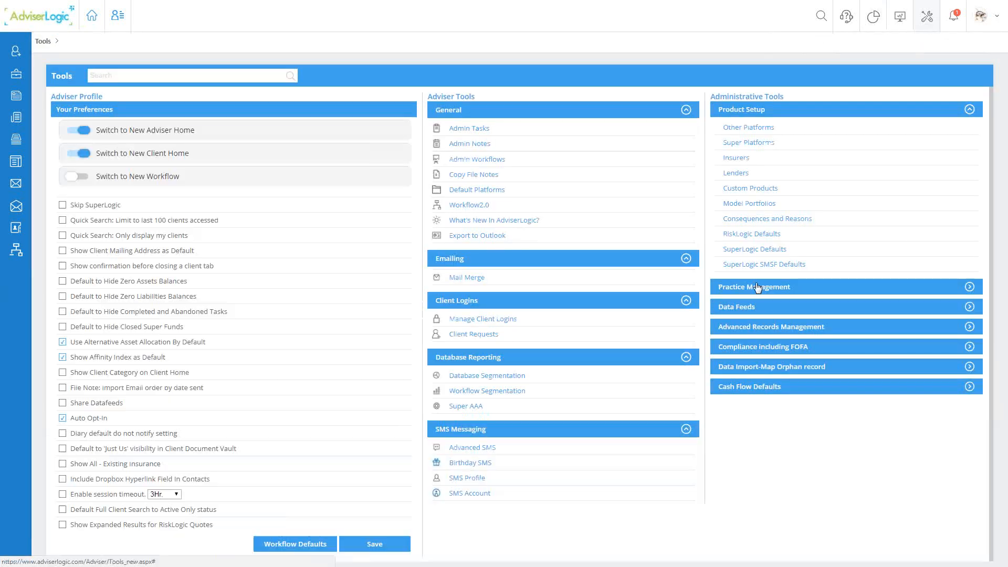
left_click(757, 287)
left_click(736, 149)
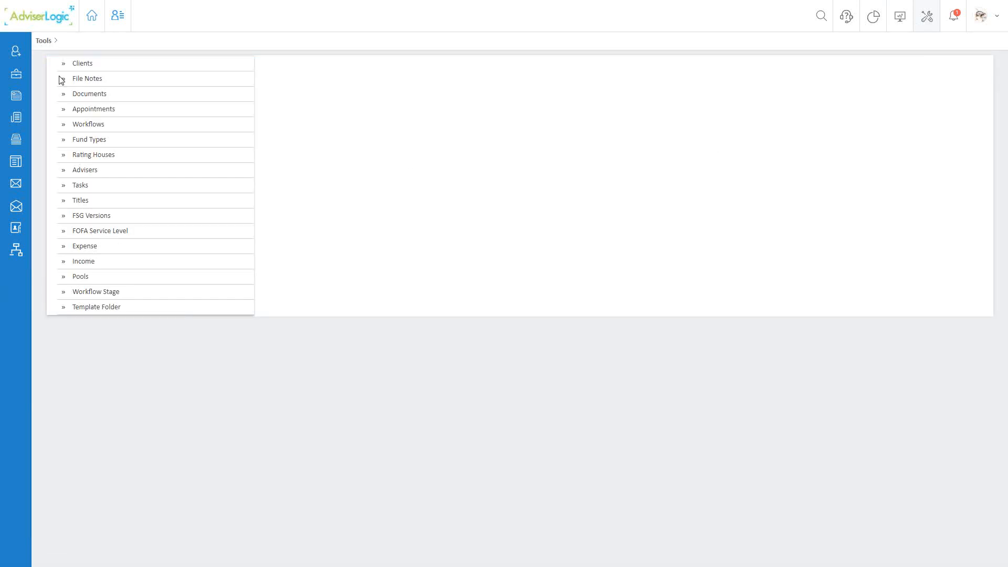
- Return to Tools and look through the Practice Management options, such as Quick Docs, and the Compliance including FOFA options
left_click(44, 42)
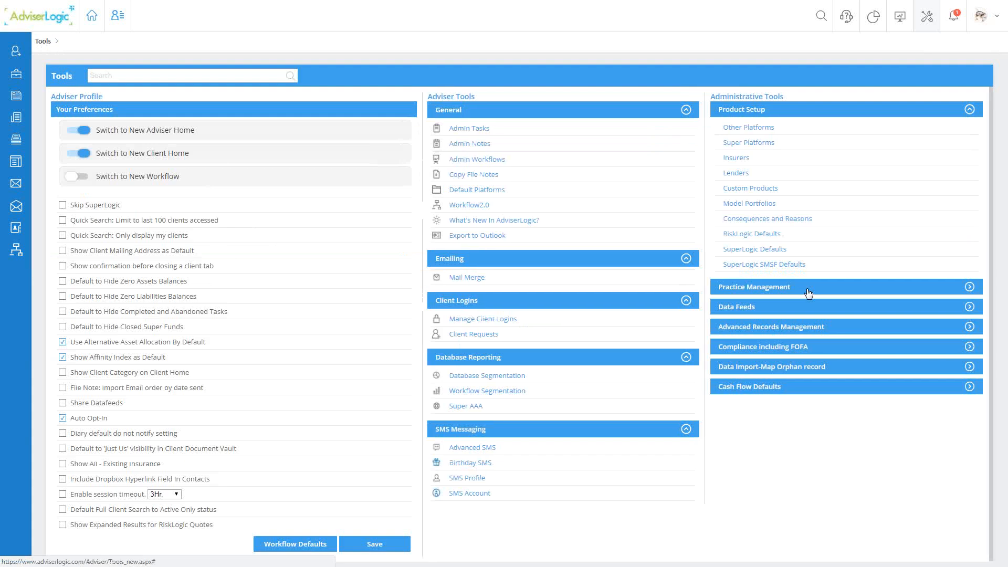
left_click(757, 288)
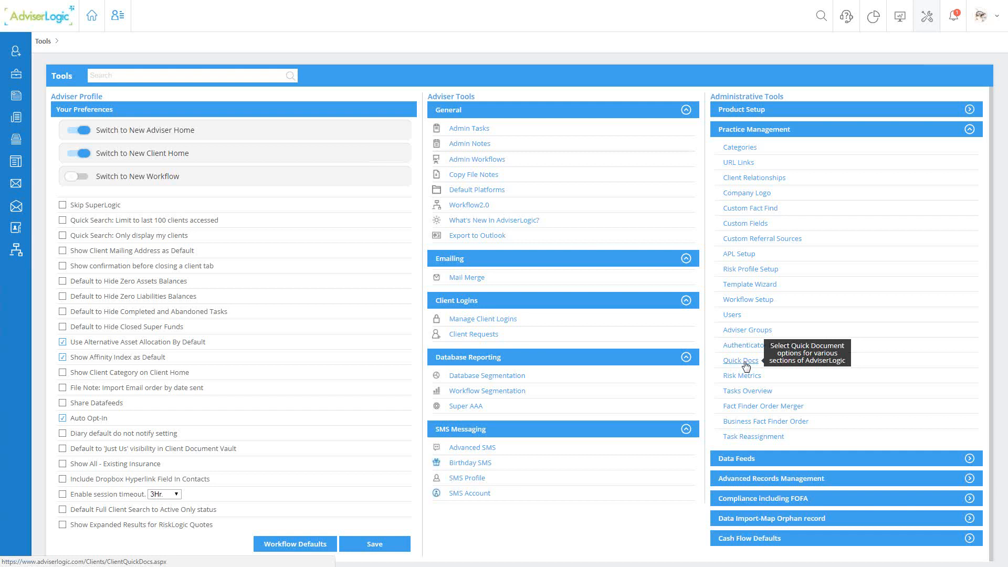
left_click(748, 503)
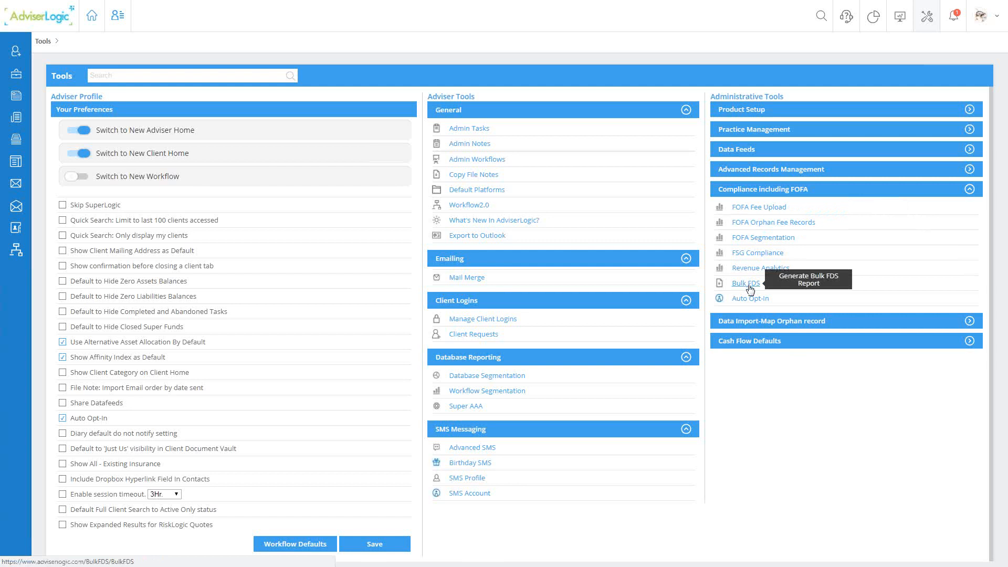
- Open FOFA Segmentation and examine the FOFA group's fields available for display, such as Disclosure Month and Renewal Month
left_click(760, 242)
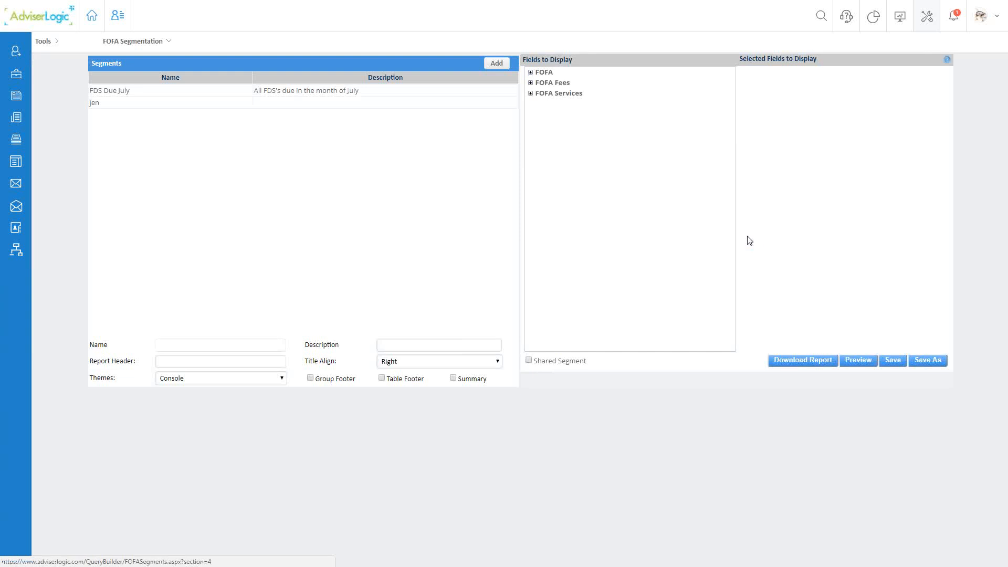
left_click(530, 72)
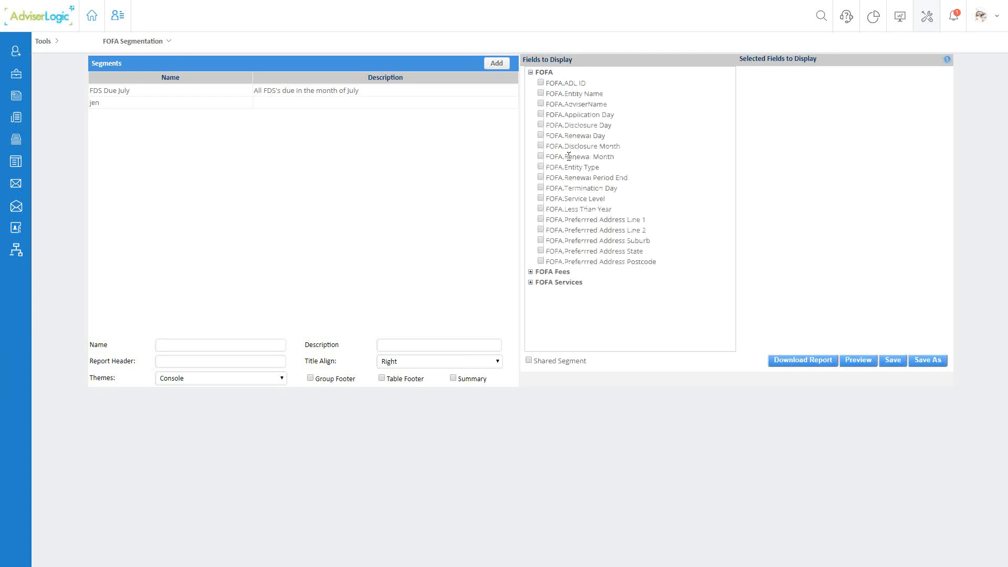
left_click_drag(568, 157, 635, 160)
left_click(530, 72)
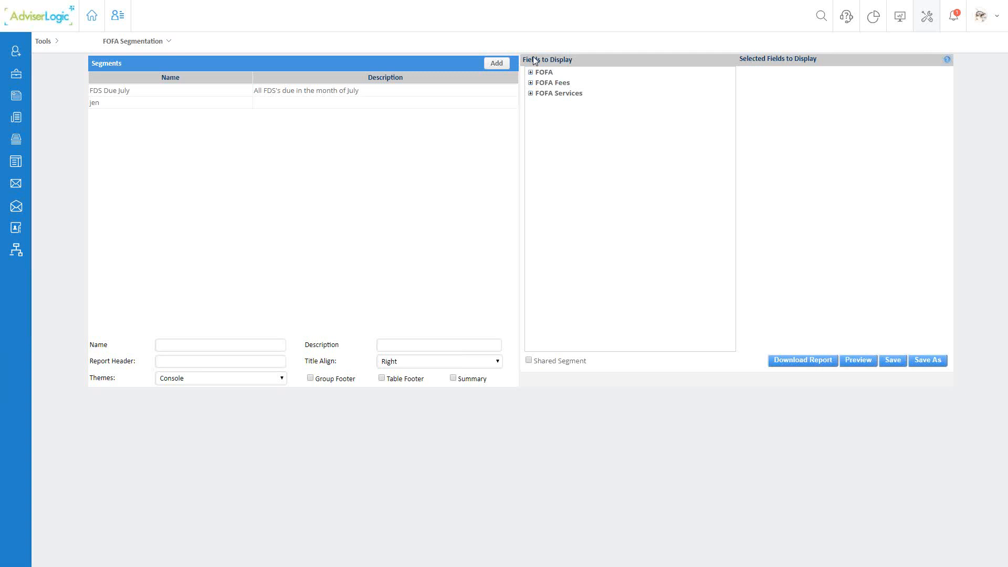
- Return to Tools and open FOFA Orphan Fee Records from the Compliance including FOFA tools
left_click(47, 42)
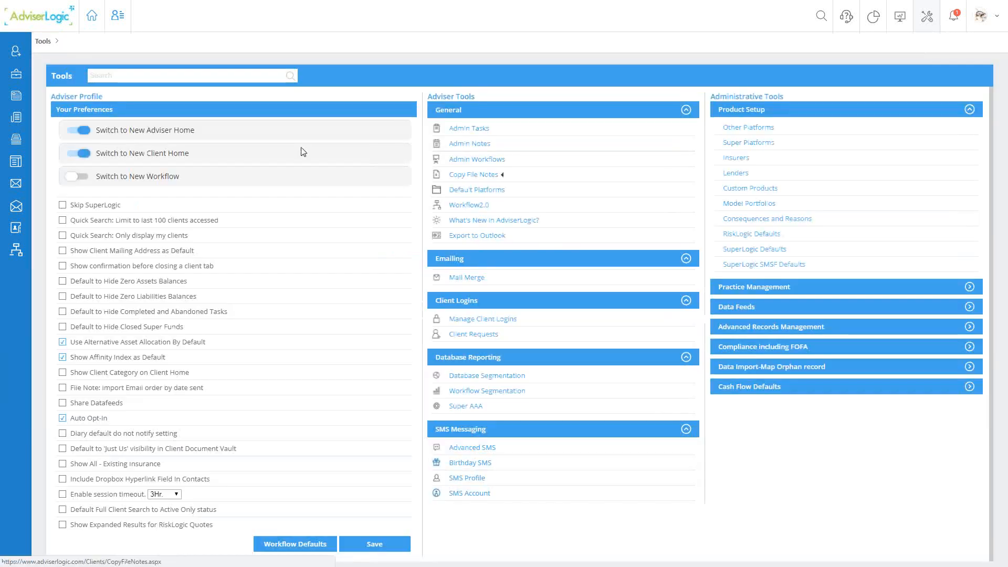
left_click(739, 350)
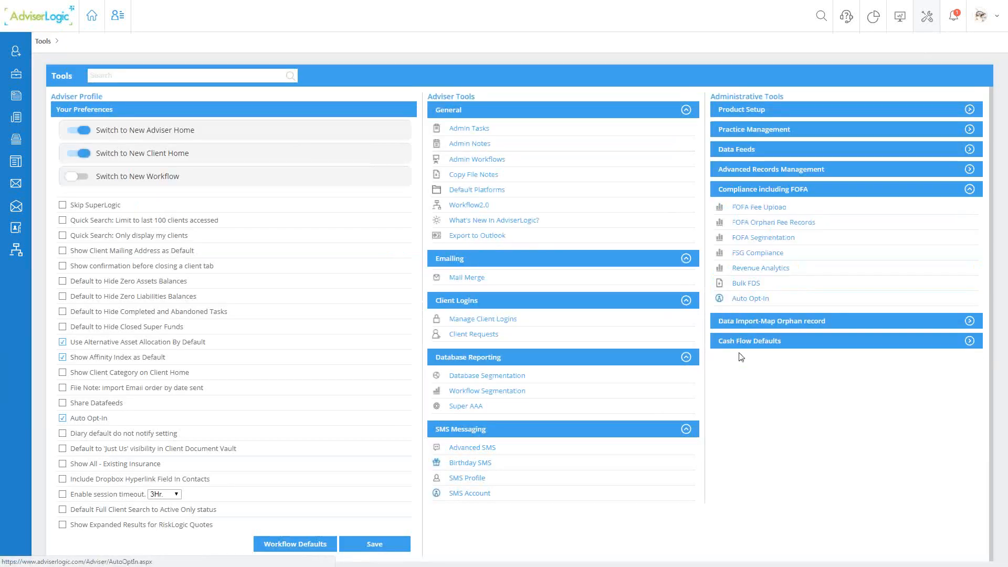
left_click(768, 226)
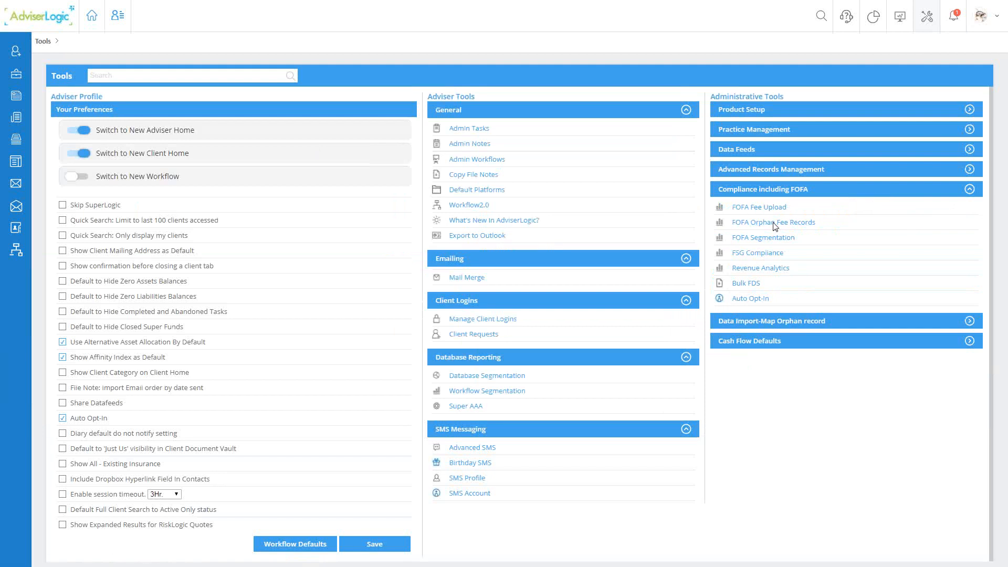